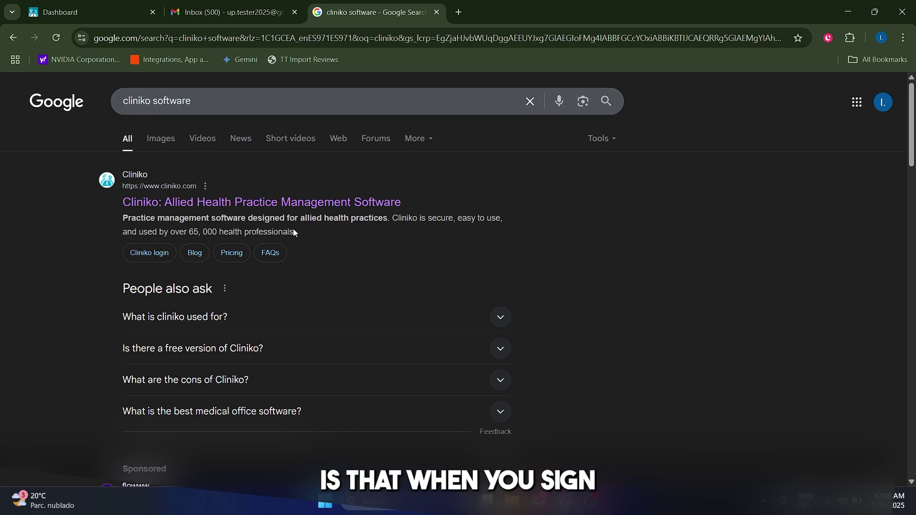
Glance at the Cliniko Dashboard tab, then return to the 'cliniko software' Google results.
left_click(112, 13)
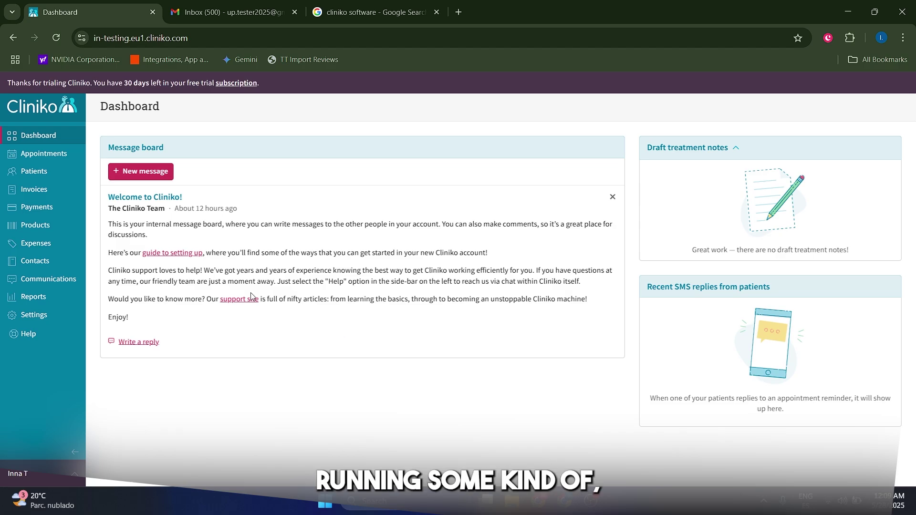
left_click(374, 12)
scroll(437, 233, "down", 5)
scroll(450, 323, "up", 5)
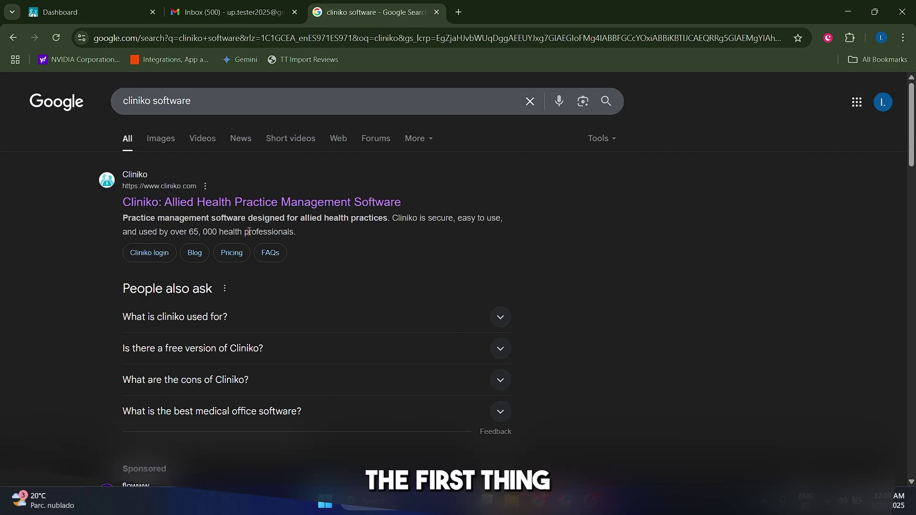
Open cliniko.com from the results and view its Pricing page with monthly euro price cards.
left_click(258, 203)
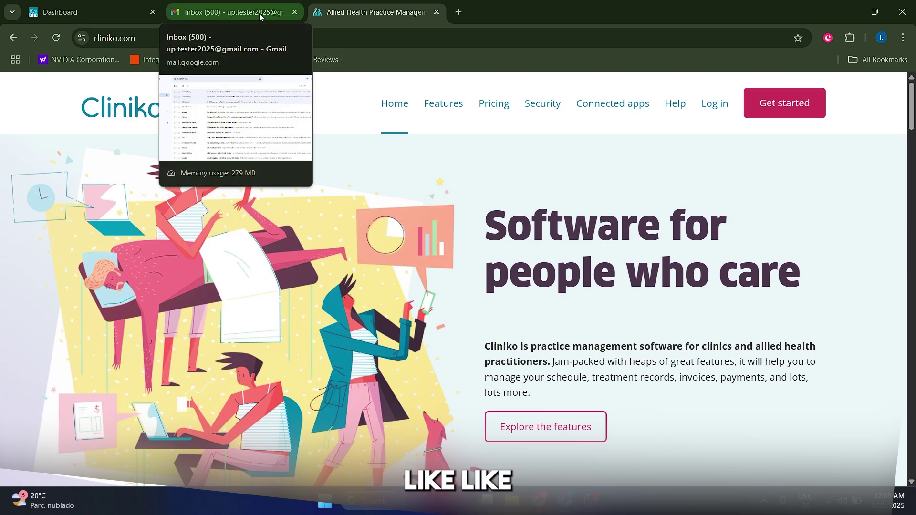
left_click(500, 118)
scroll(357, 213, "down", 5)
scroll(426, 239, "up", 4)
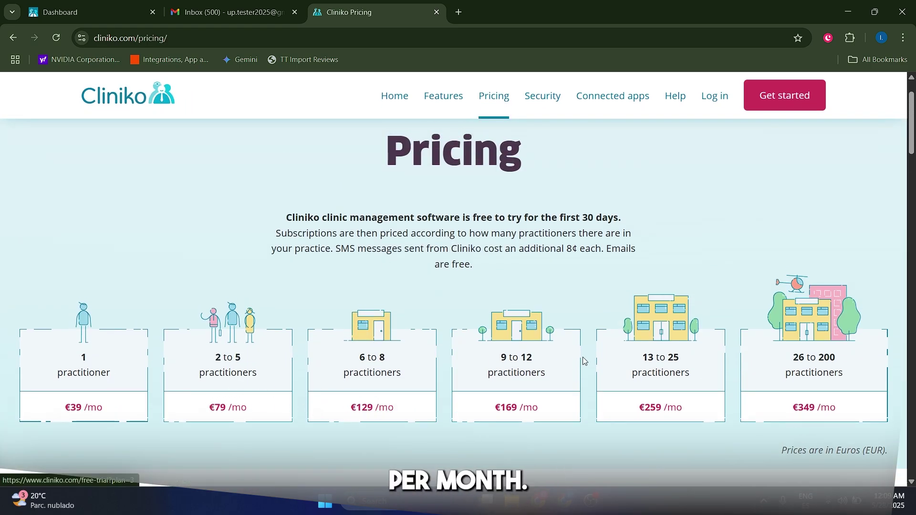
scroll(411, 382, "up", 1)
scroll(411, 382, "down", 5)
scroll(438, 402, "up", 6)
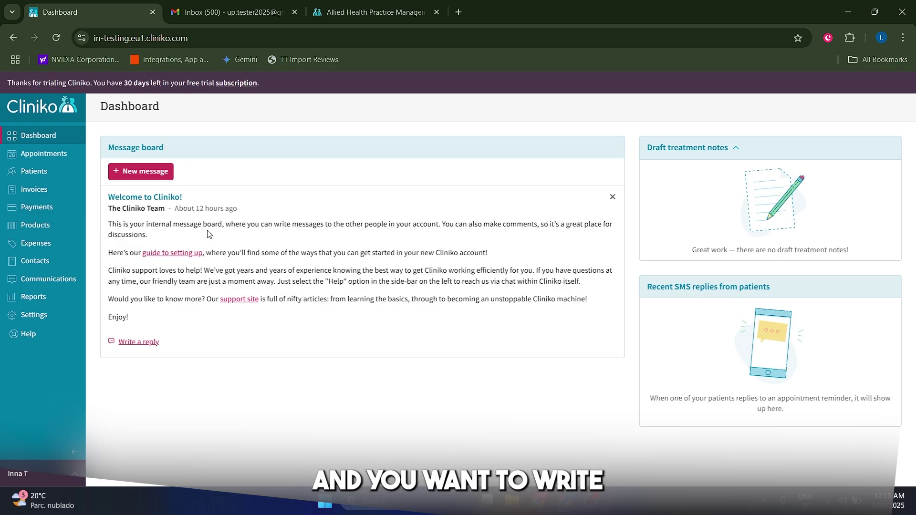
Post a 'Hi Practicioners' message with subject and body, then go to the empty Patients list.
left_click(125, 176)
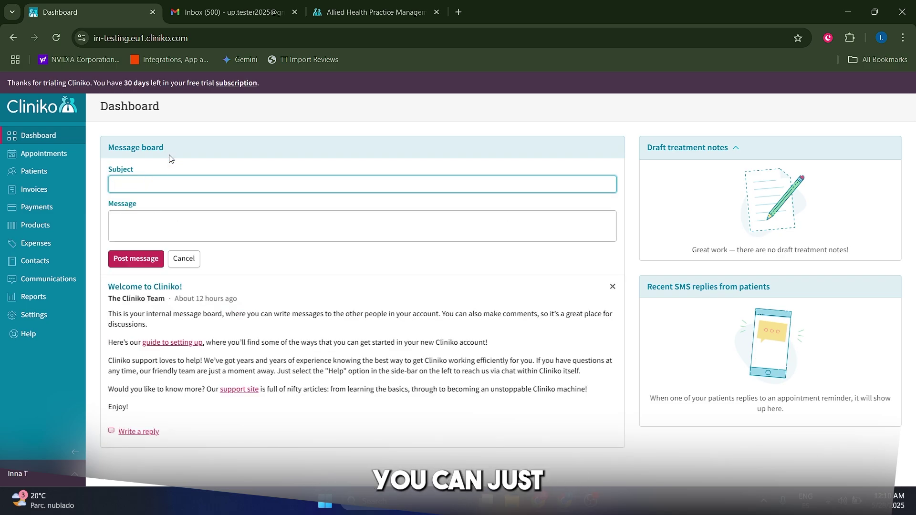
left_click(156, 237)
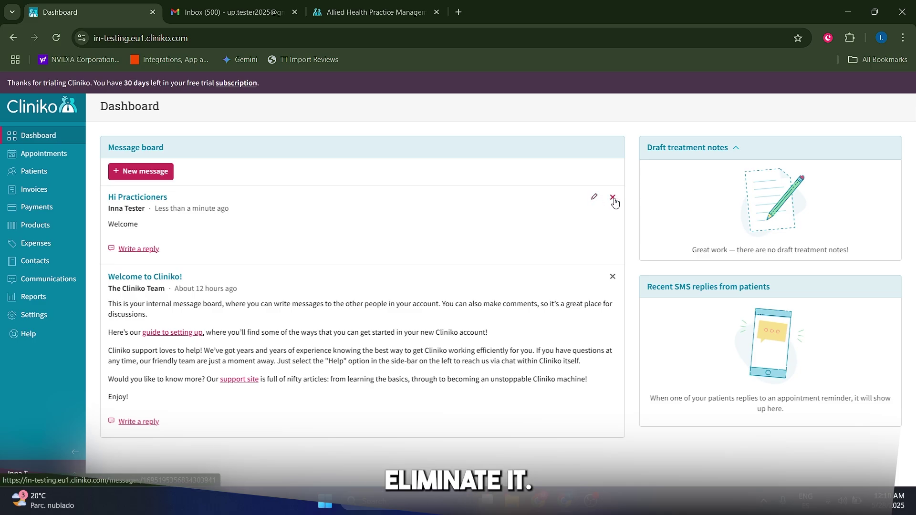
left_click(33, 173)
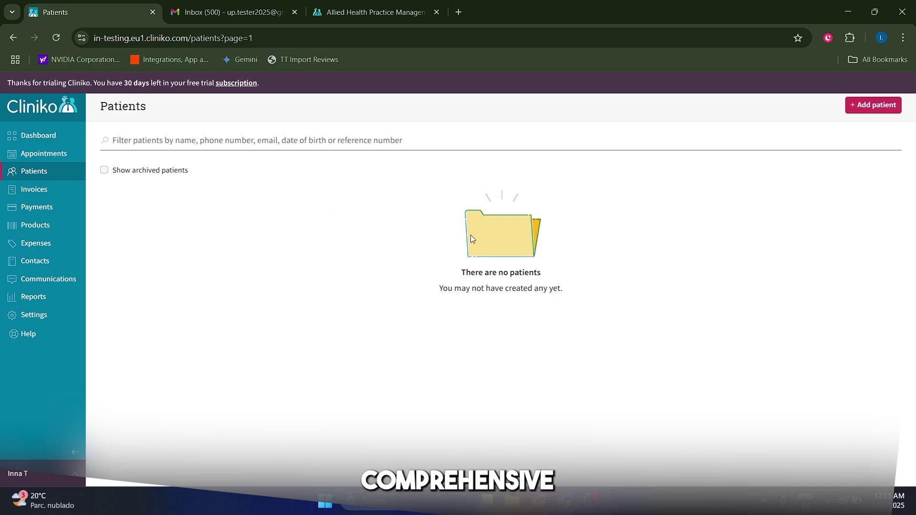
Start a new patient record and set the title to Mr.
left_click(875, 106)
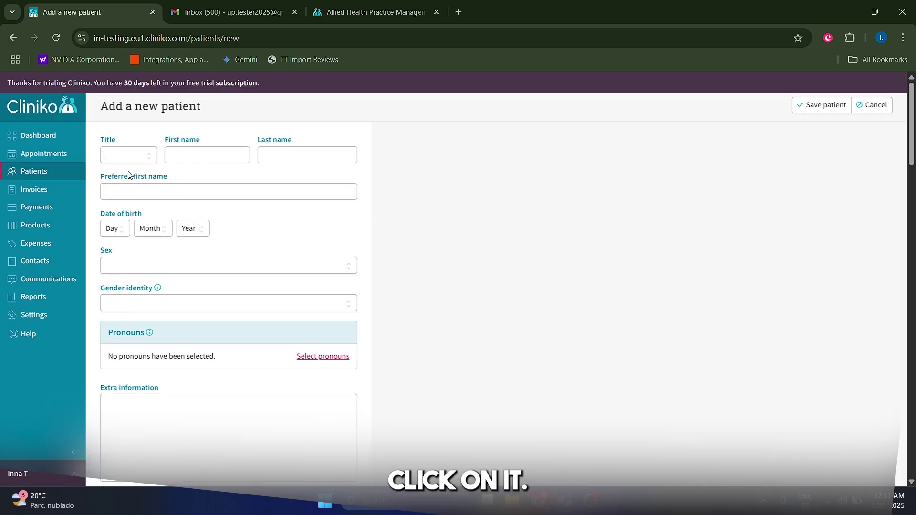
left_click(133, 155)
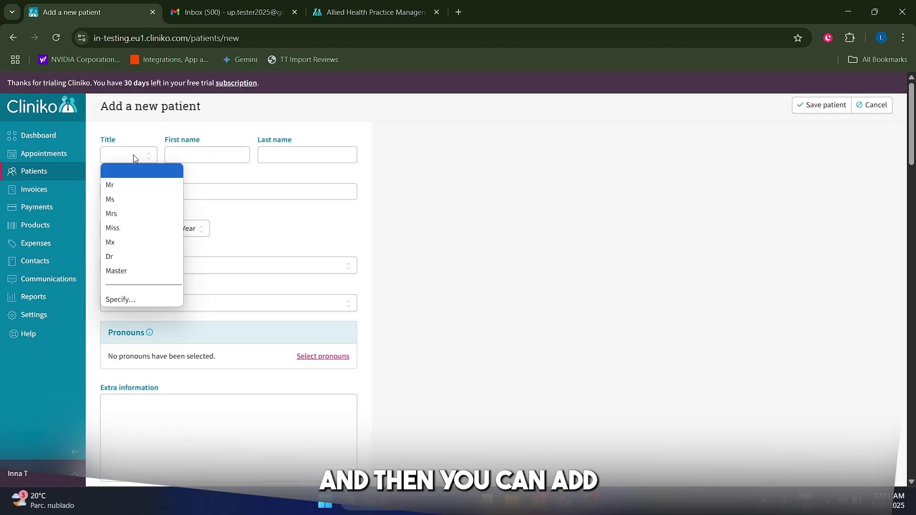
left_click(145, 184)
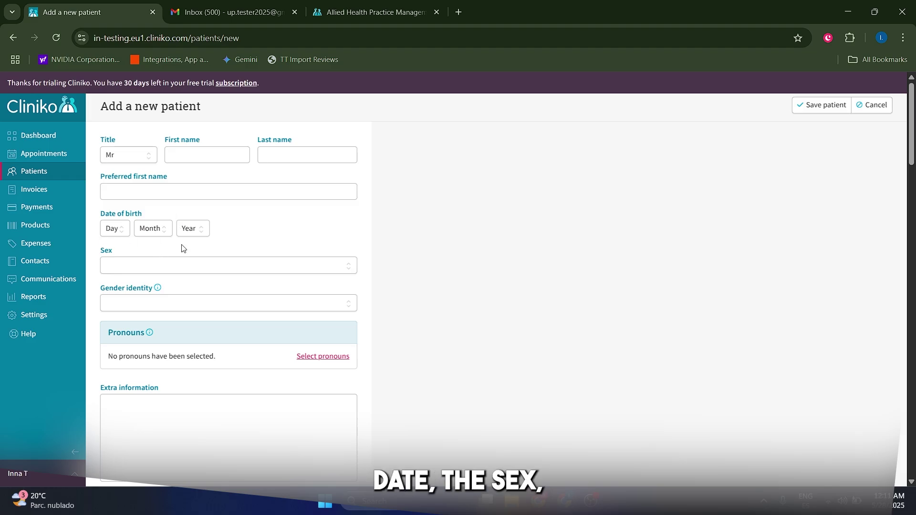
Scroll through the patient form down to the billing and other-information fields.
scroll(180, 248, "down", 3)
scroll(158, 255, "down", 3)
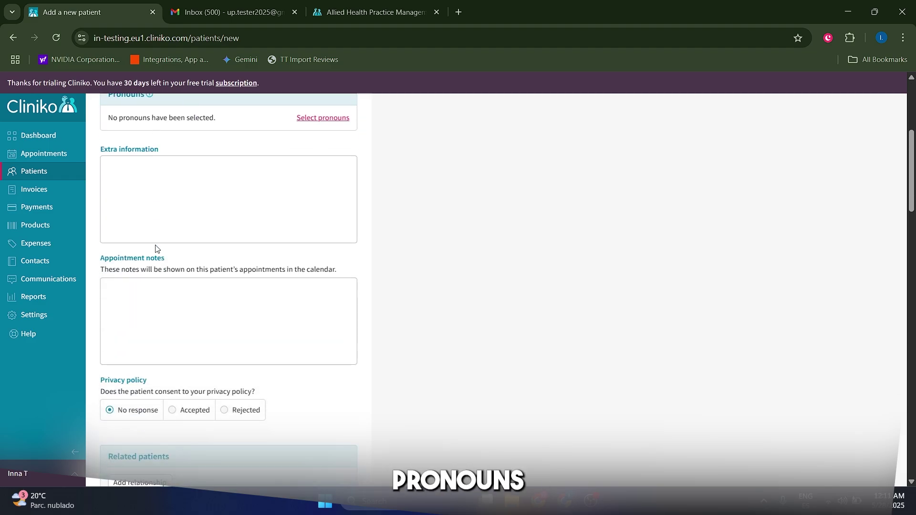
scroll(172, 211, "down", 4)
scroll(190, 276, "down", 5)
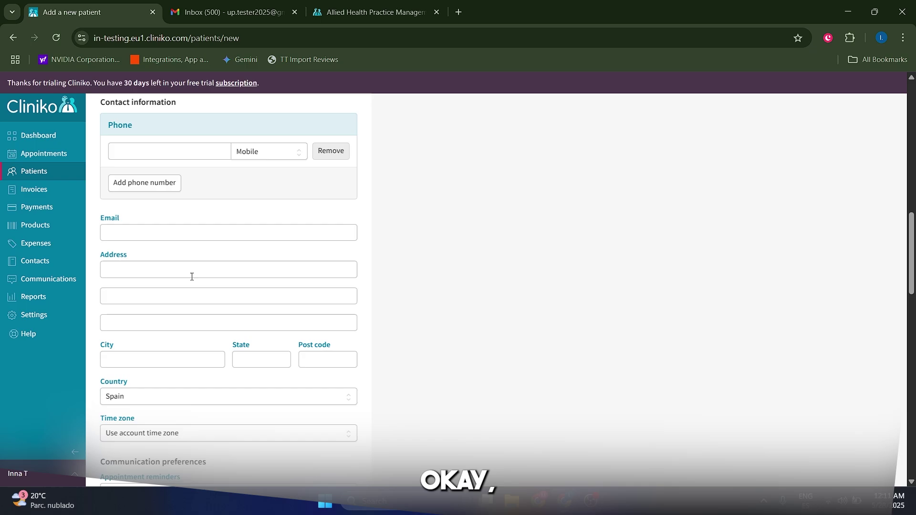
scroll(193, 278, "down", 7)
scroll(249, 272, "up", 15)
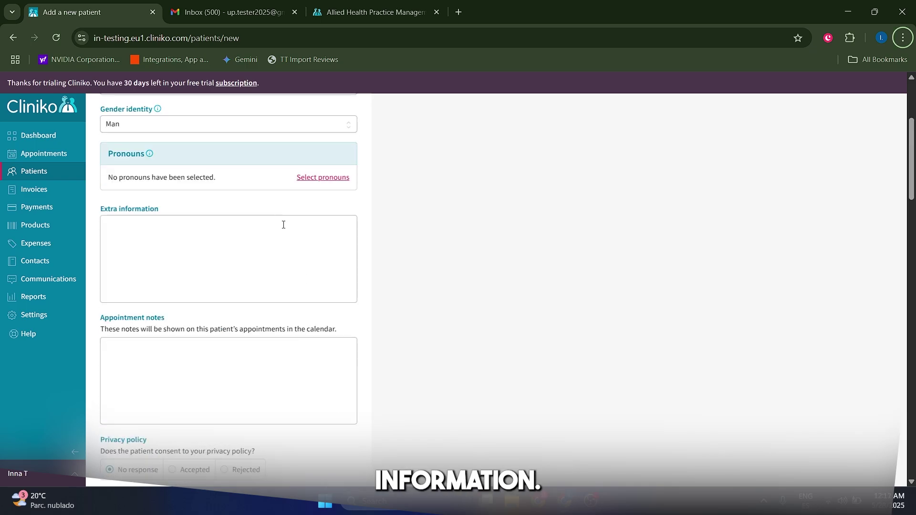
scroll(239, 286, "up", 3)
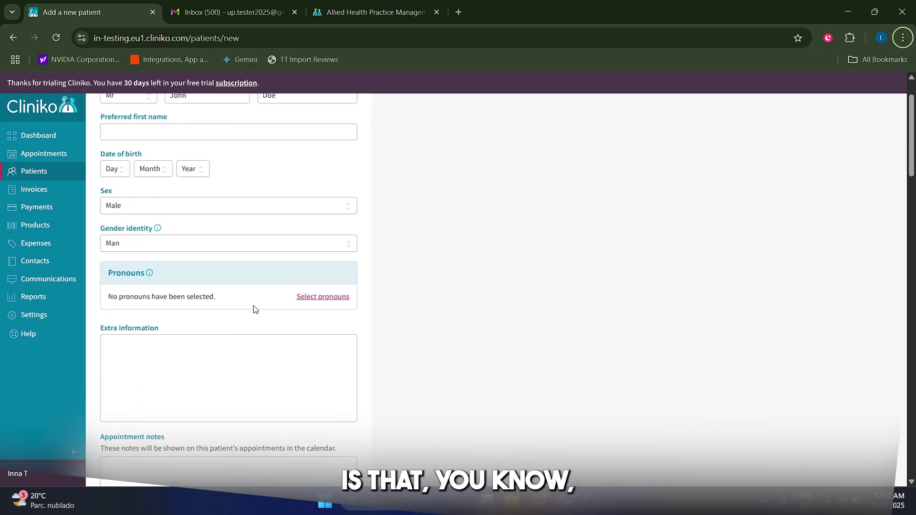
scroll(584, 233, "down", 5)
scroll(598, 246, "up", 5)
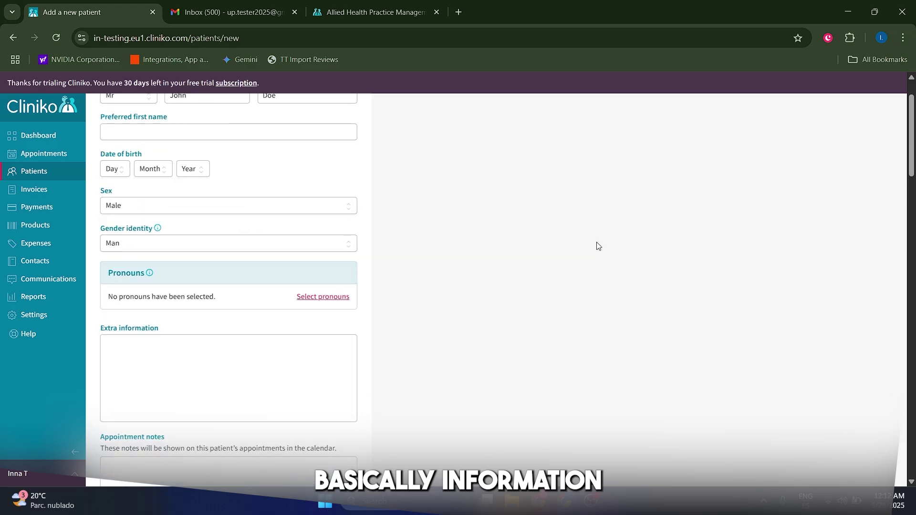
scroll(381, 348, "up", 2)
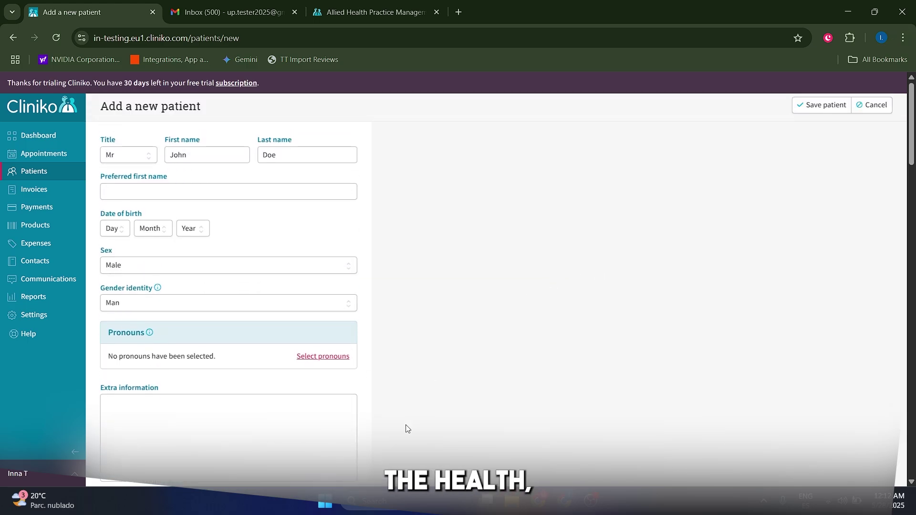
scroll(238, 381, "down", 3)
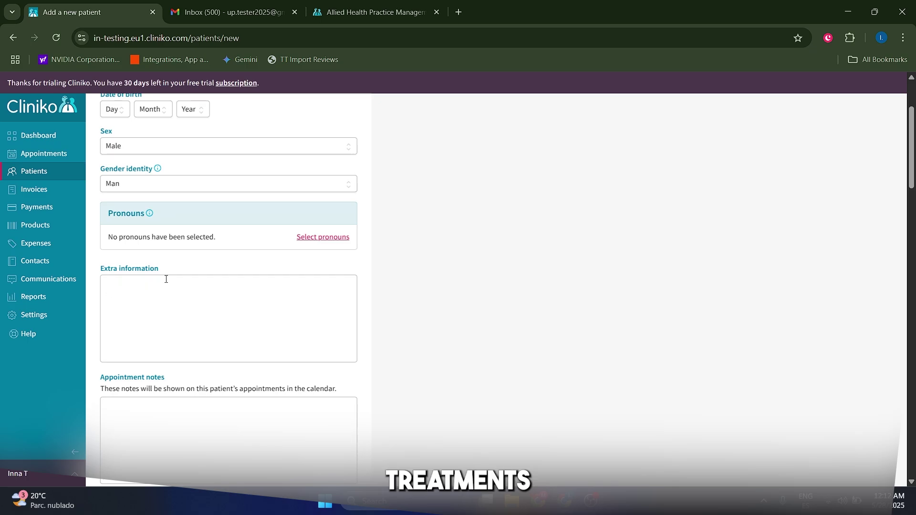
scroll(587, 252, "down", 5)
scroll(370, 269, "down", 4)
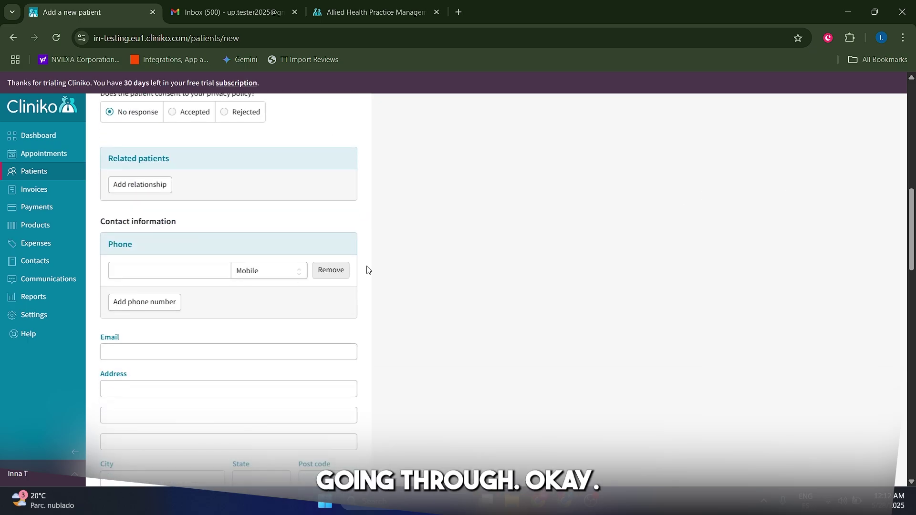
scroll(127, 267, "down", 2)
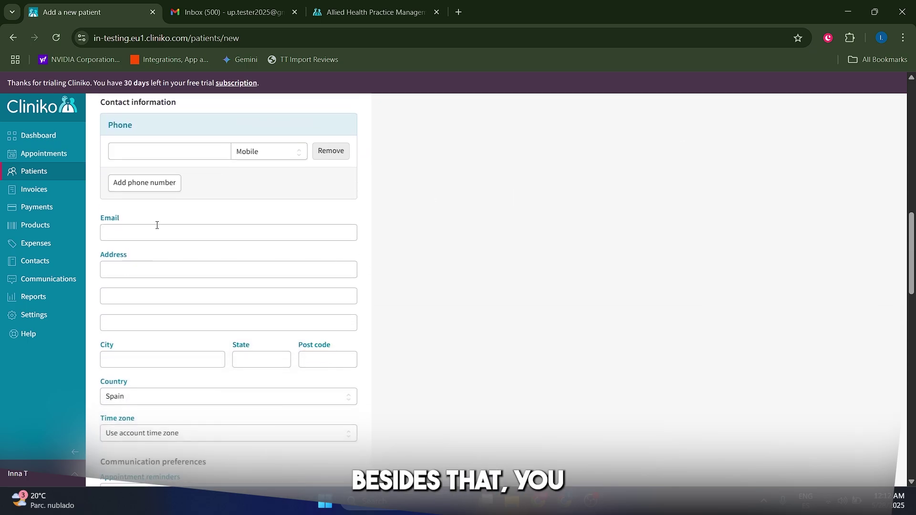
scroll(202, 404, "down", 4)
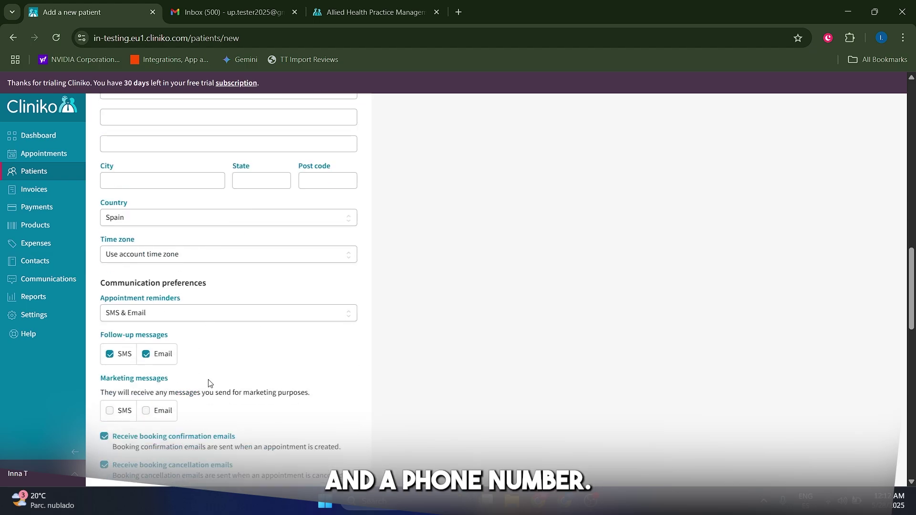
scroll(208, 382, "down", 6)
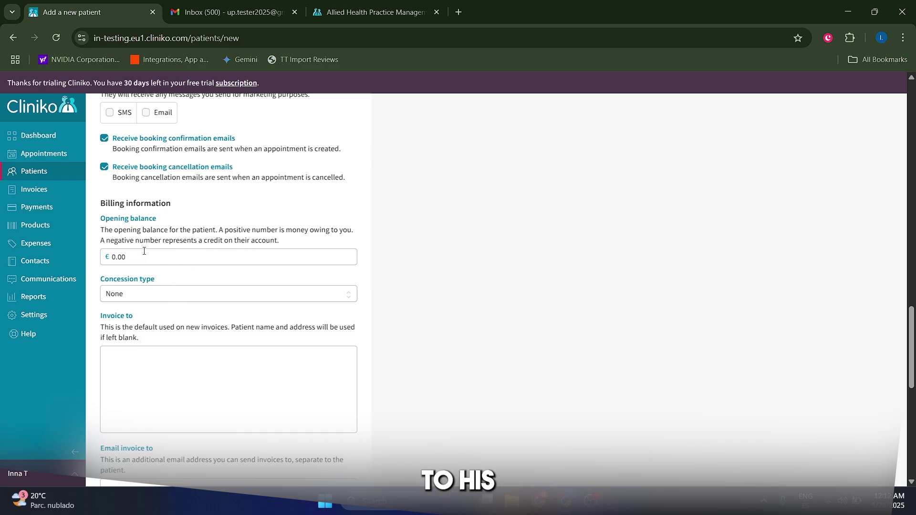
scroll(166, 243, "down", 6)
scroll(121, 203, "up", 1)
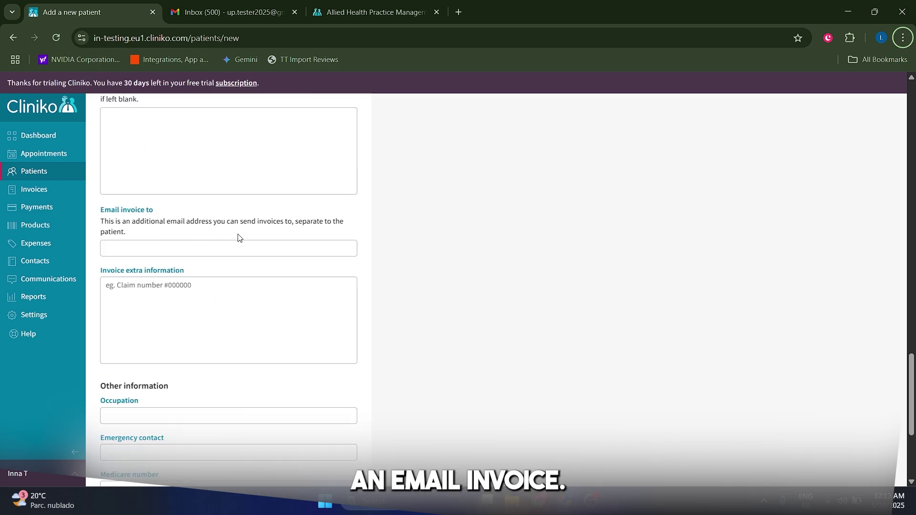
scroll(285, 256, "down", 5)
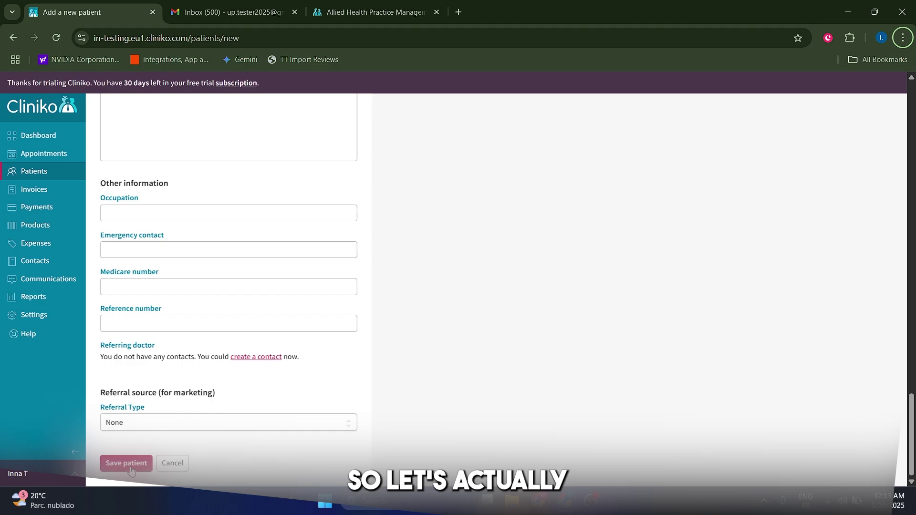
left_click(134, 463)
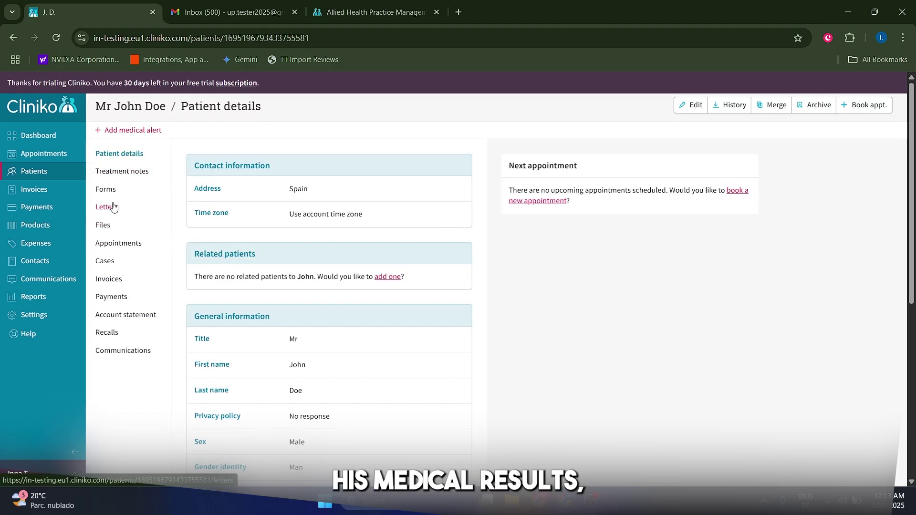
left_click(125, 180)
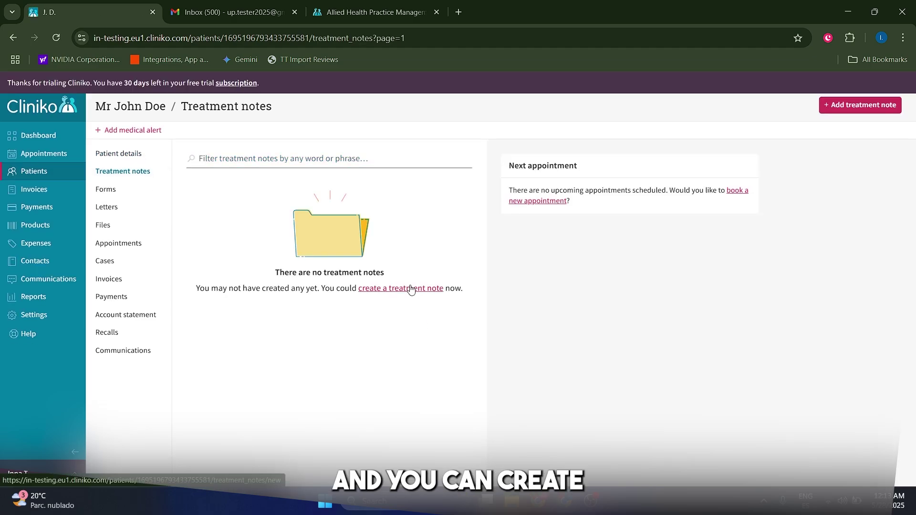
left_click(387, 290)
scroll(279, 232, "down", 1)
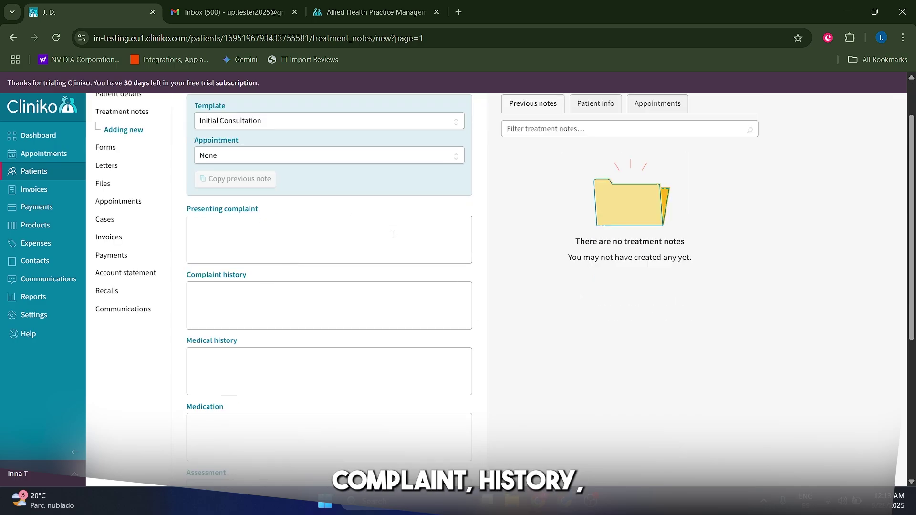
scroll(393, 233, "down", 2)
scroll(343, 334, "down", 2)
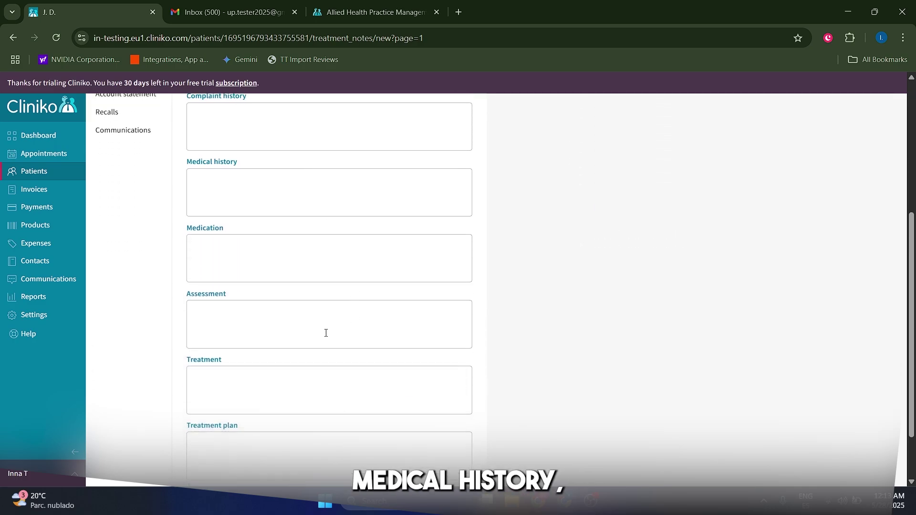
scroll(327, 213, "up", 2)
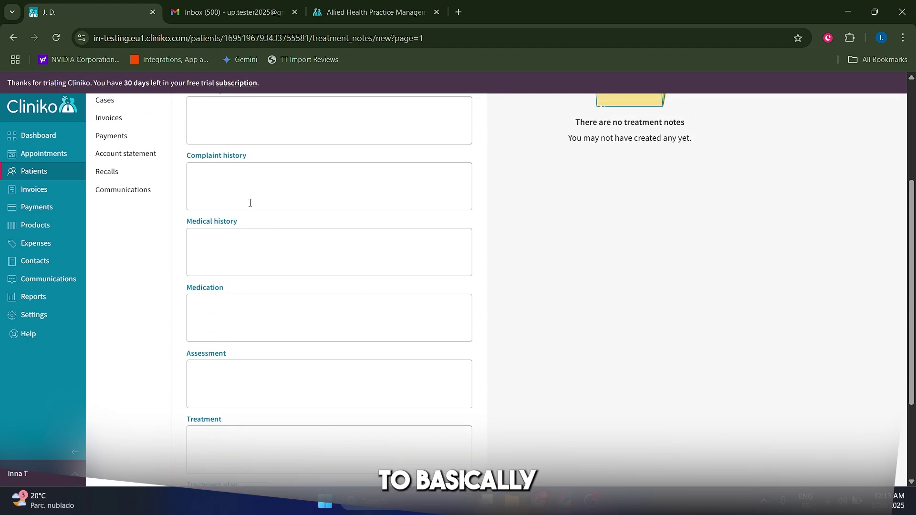
scroll(238, 344, "down", 2)
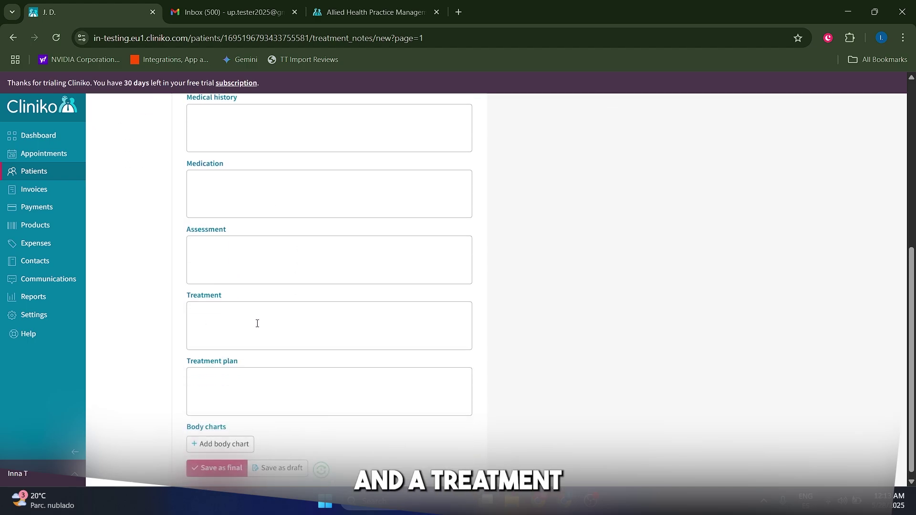
scroll(375, 372, "up", 5)
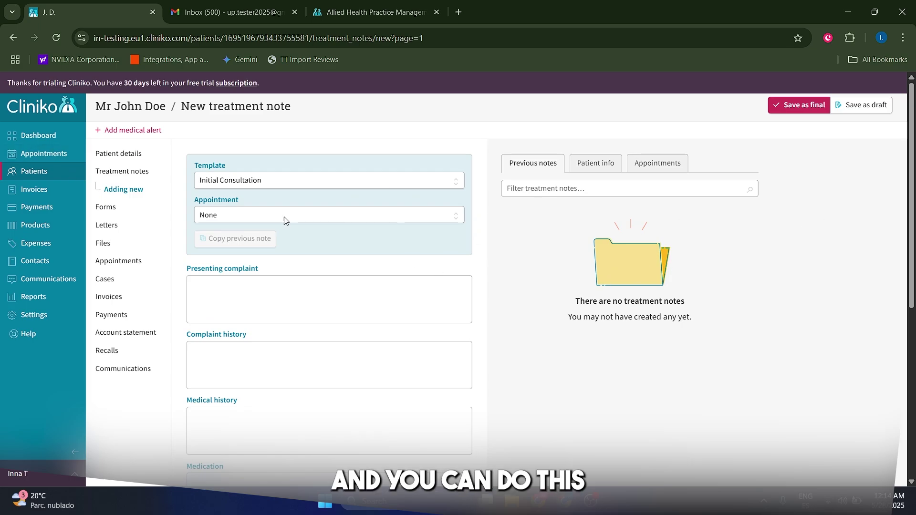
Leave the unsaved treatment note for the patient records, then go back to the Dashboard.
left_click(25, 172)
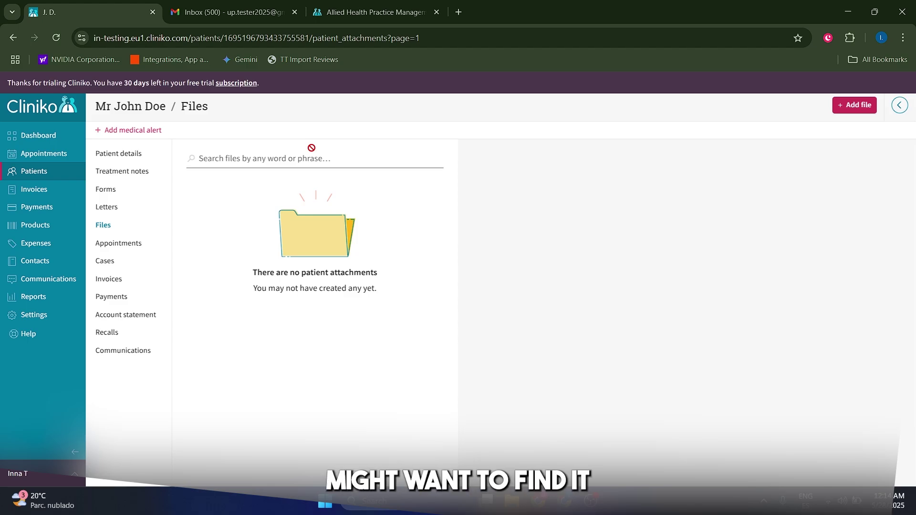
left_click(35, 135)
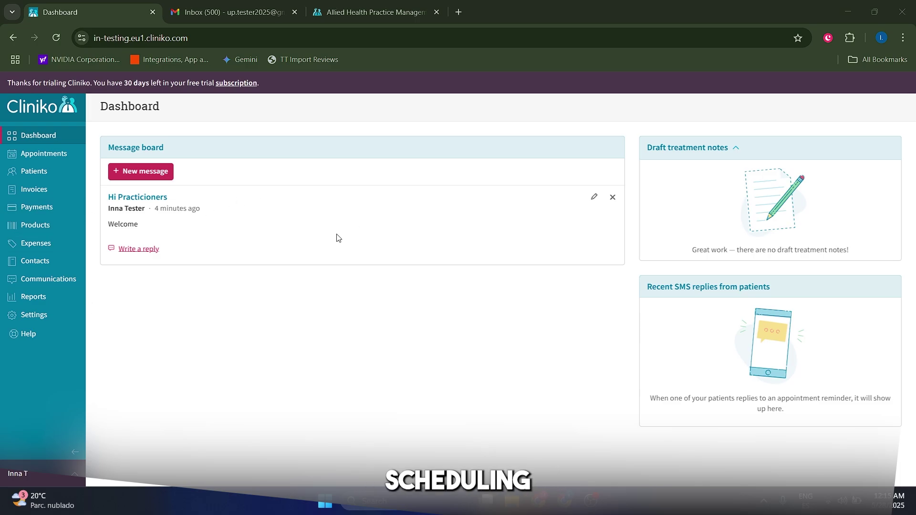
Open the Appointments calendar for the 26–30 May work week.
left_click(51, 160)
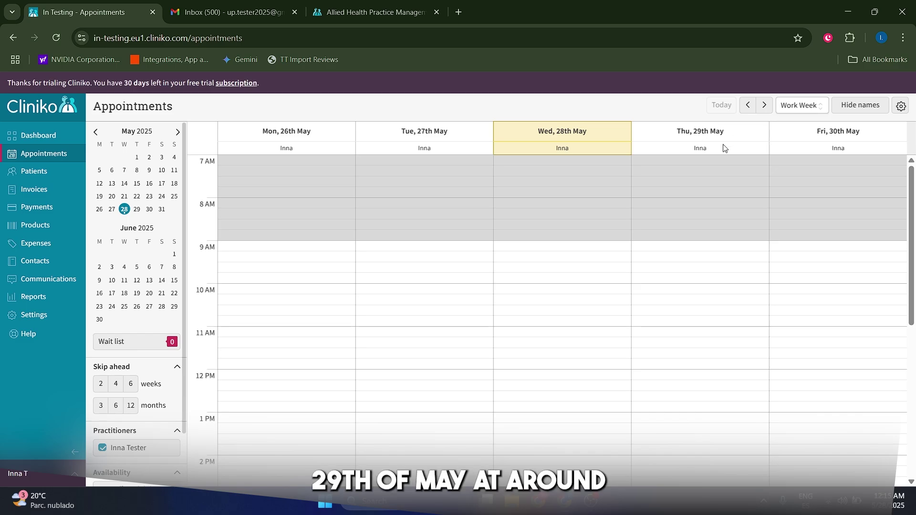
Start a Thursday 29 May 10:00 booking as a First Appointment for the searched patient.
left_click(692, 291)
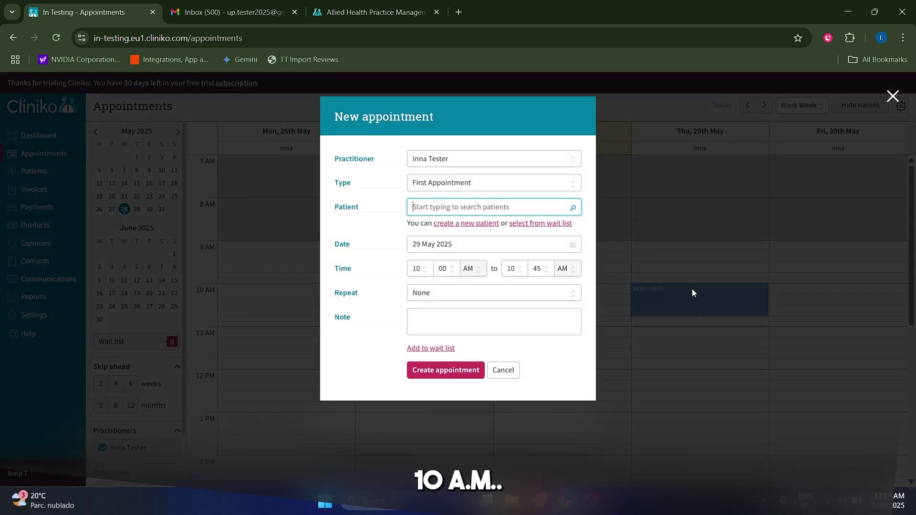
left_click(613, 139)
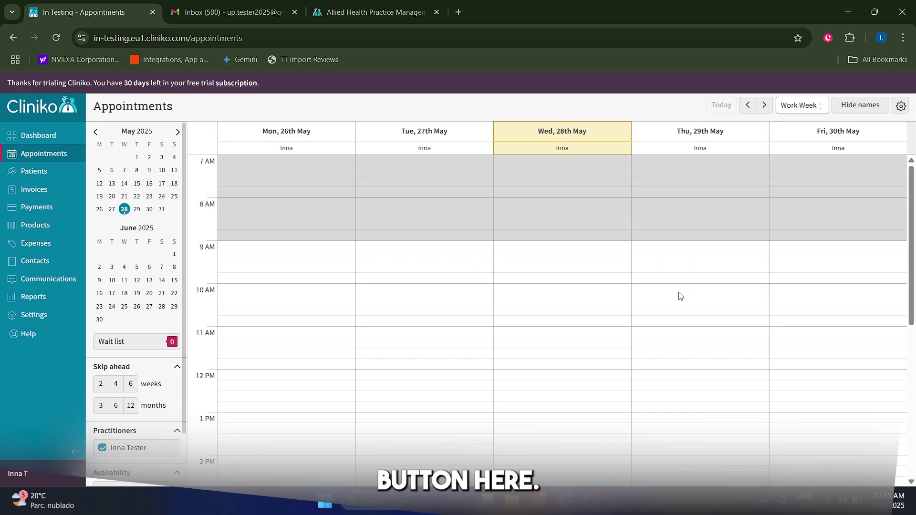
left_click(680, 295)
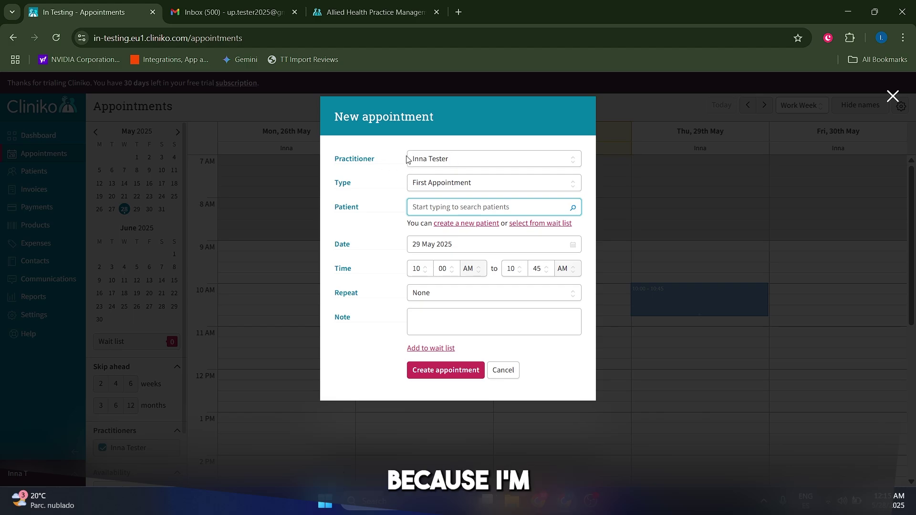
left_click(456, 185)
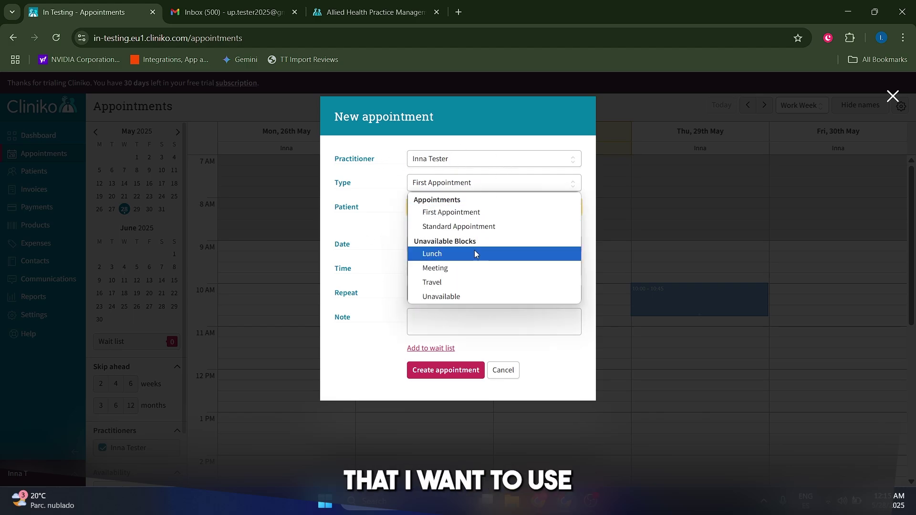
left_click(473, 212)
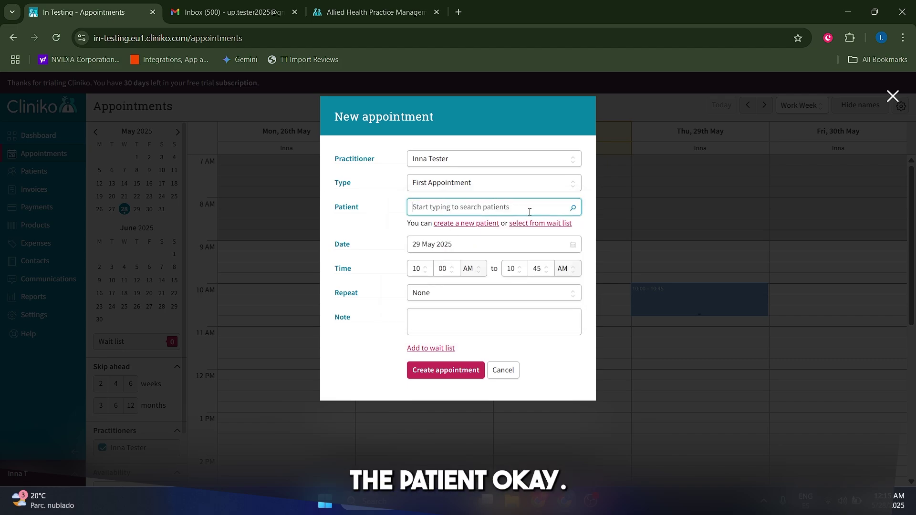
type("john")
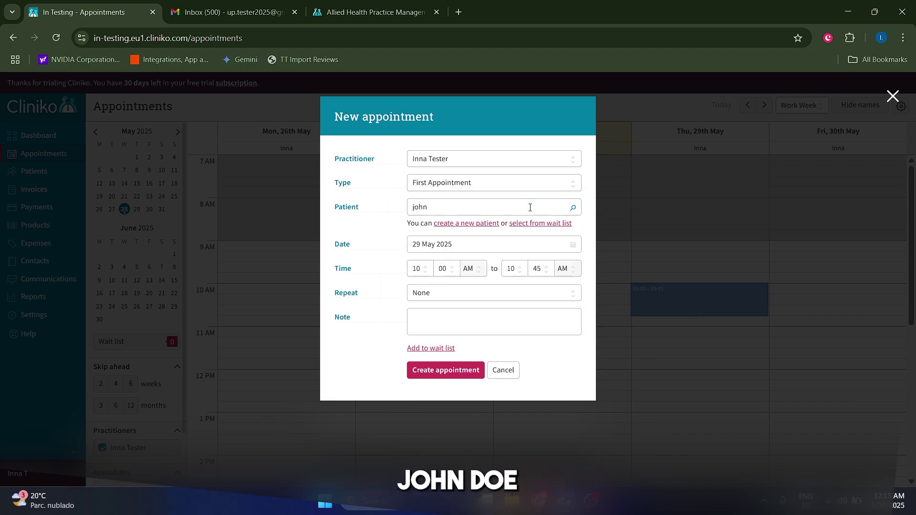
left_click(418, 224)
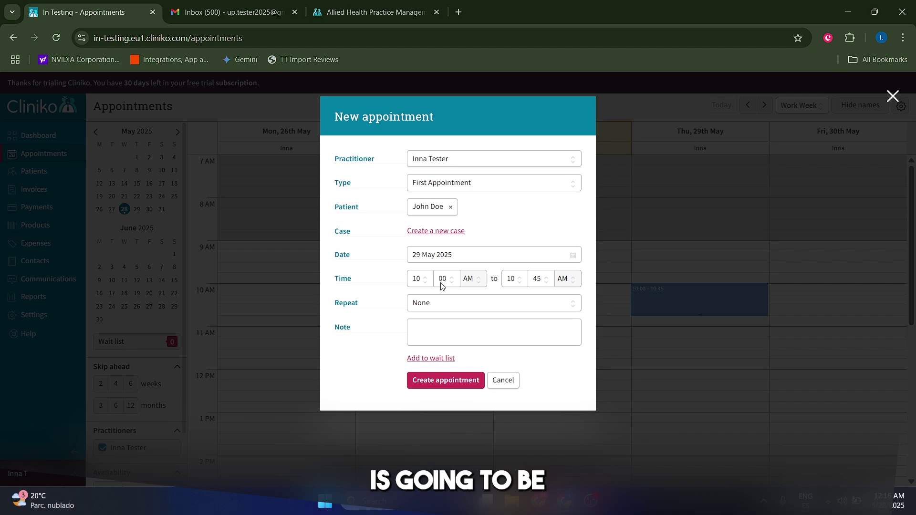
Set the end time back to 10:00, keep Repeat at None, and create the appointment.
left_click(538, 278)
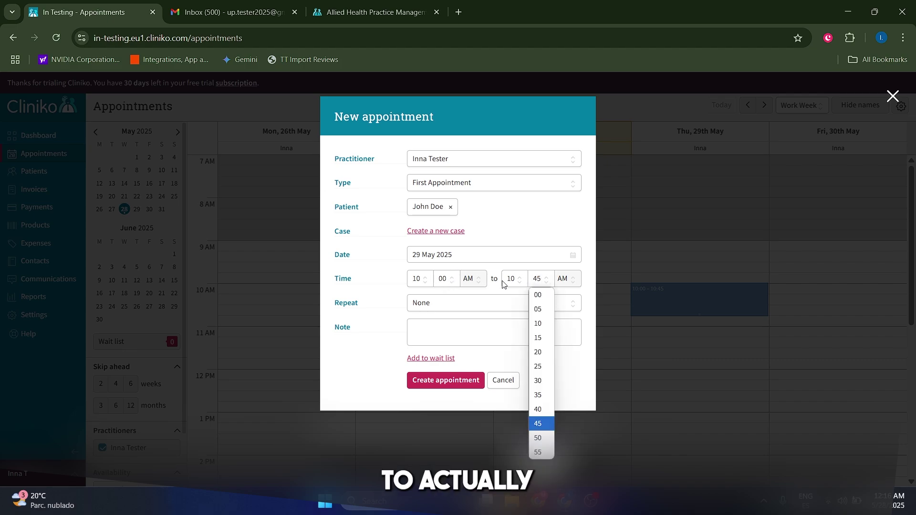
left_click(508, 281)
left_click(519, 439)
left_click(539, 281)
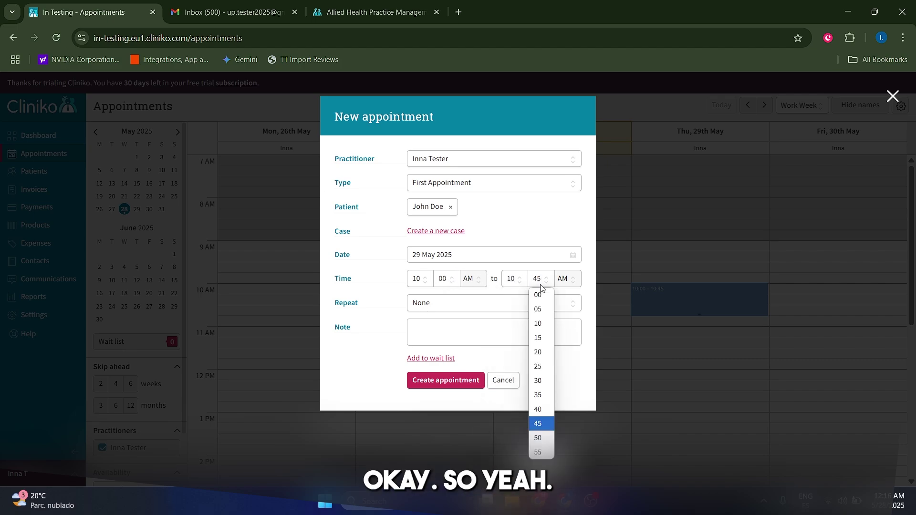
left_click(548, 308)
left_click(548, 281)
left_click(542, 304)
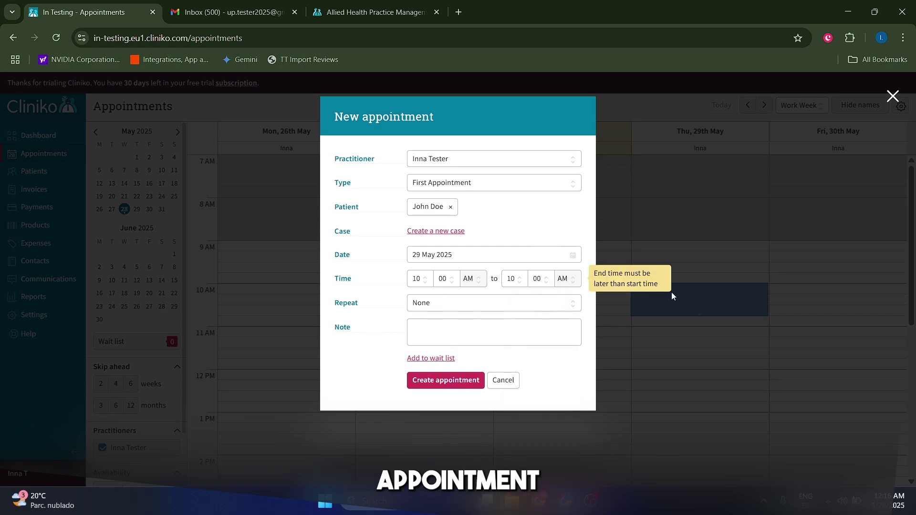
left_click(445, 302)
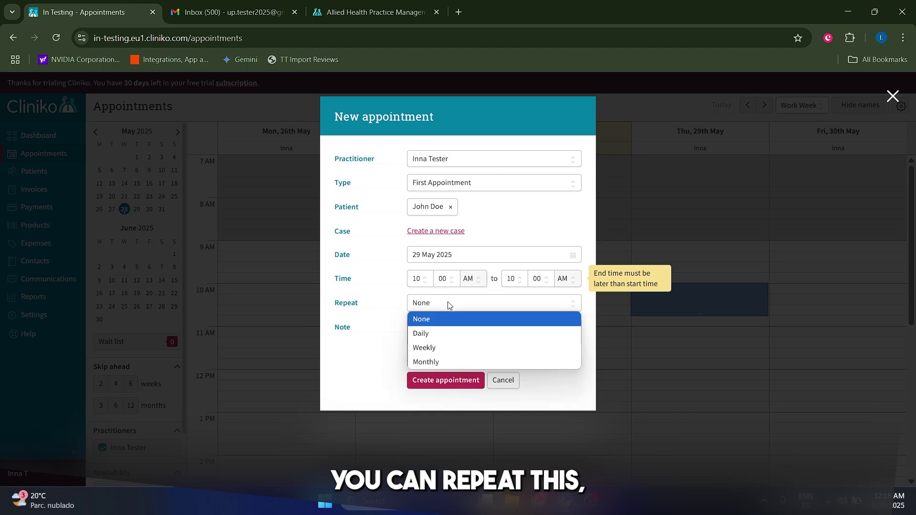
left_click(388, 347)
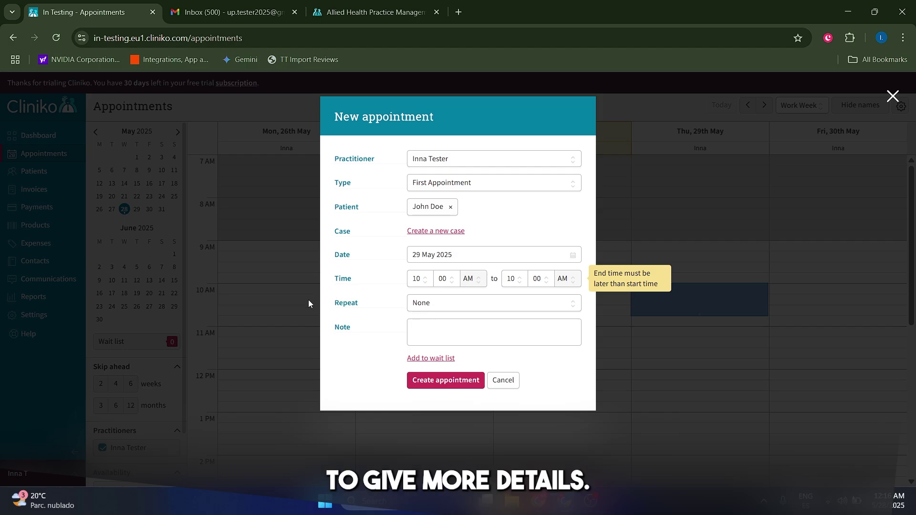
left_click(446, 381)
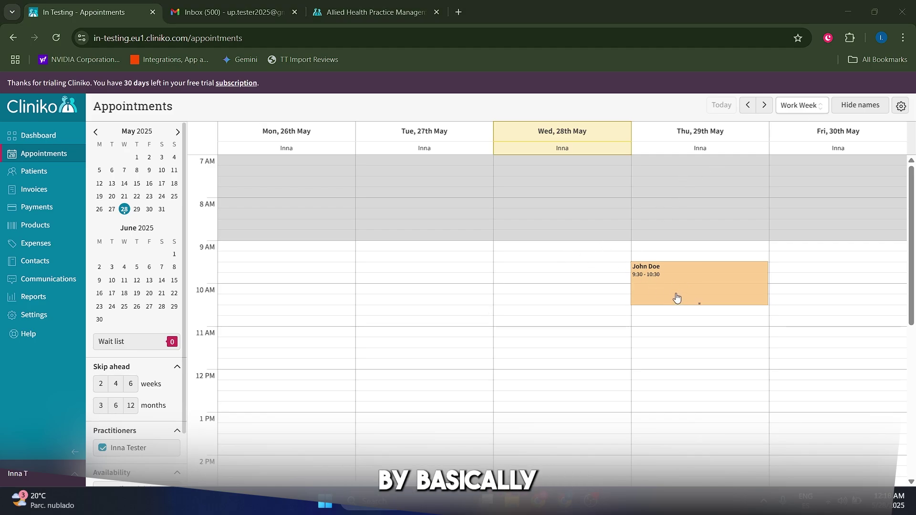
Move the patient's Thursday appointment to 9:30 and mark the patient as Arrived.
mouse_move(677, 298)
left_mouse_down()
mouse_move(760, 293)
mouse_move(694, 288)
mouse_move(499, 339)
mouse_move(680, 311)
mouse_move(700, 252)
mouse_move(732, 346)
mouse_move(691, 323)
mouse_move(687, 298)
left_mouse_up()
left_click(628, 347)
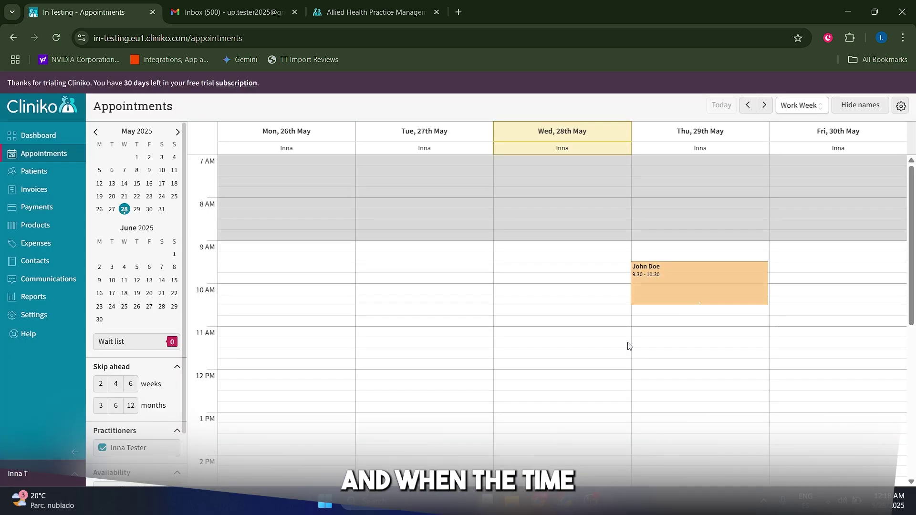
left_click(701, 298)
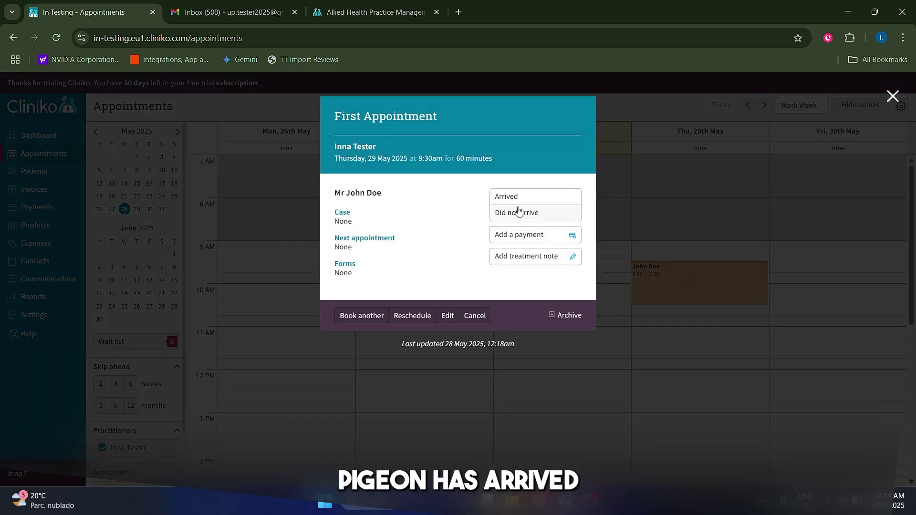
left_click(530, 200)
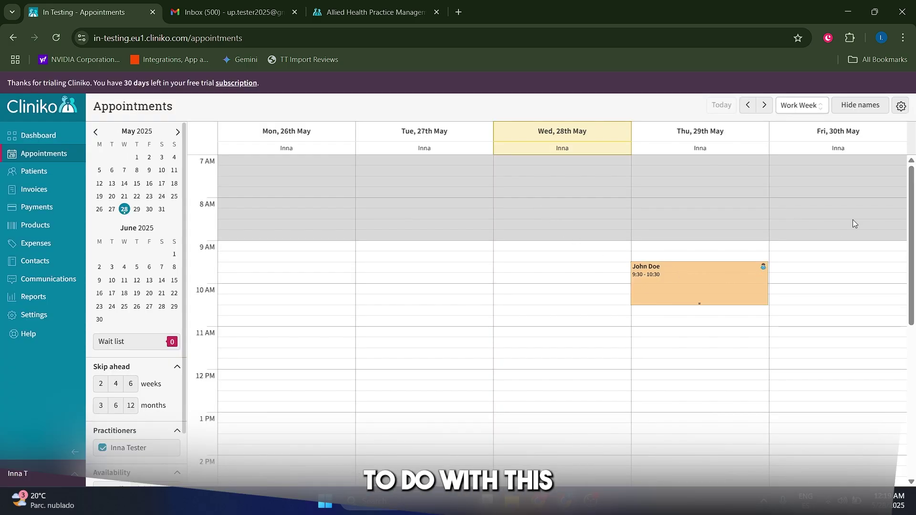
left_click(700, 288)
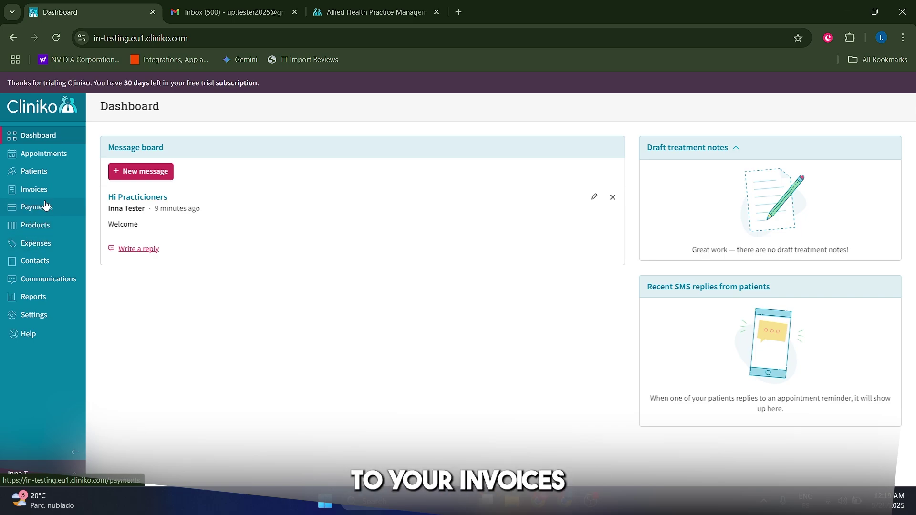
Start a new invoice for the patient linked to the 29 May 9:30AM First Appointment.
left_click(29, 198)
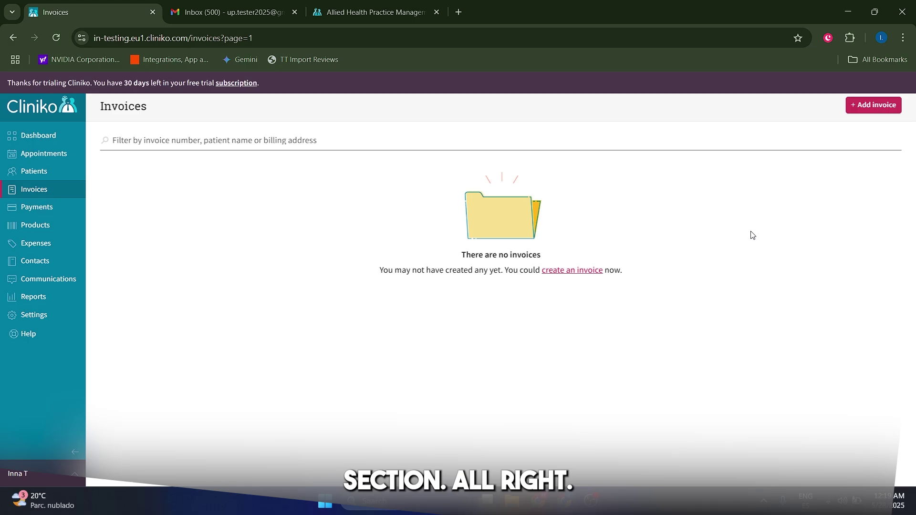
left_click(878, 106)
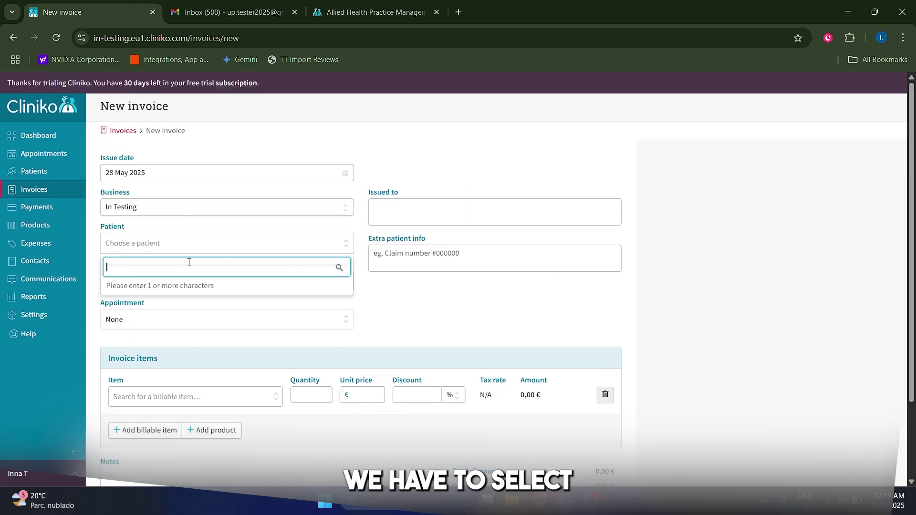
type("john")
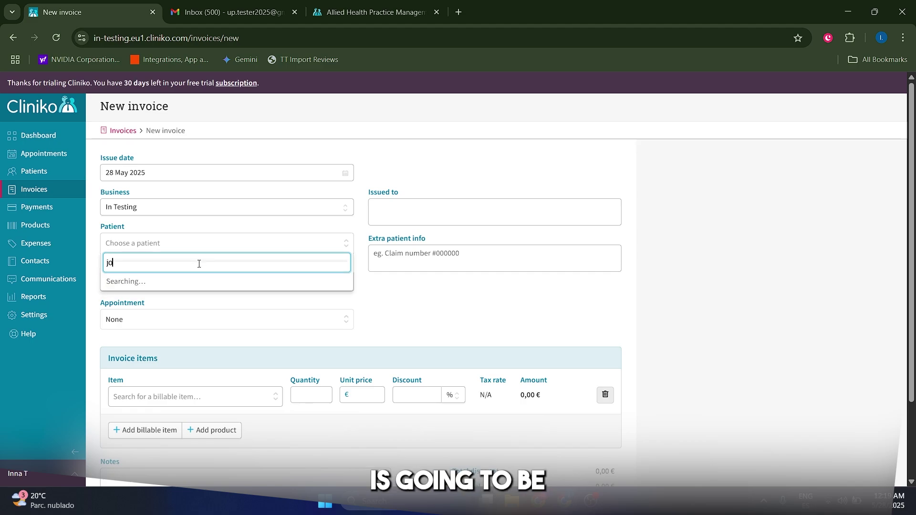
left_click(175, 285)
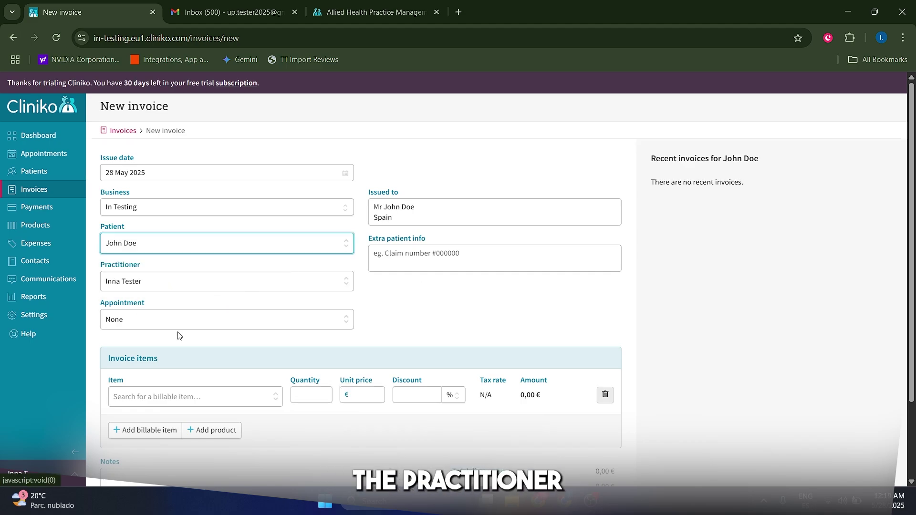
left_click(194, 323)
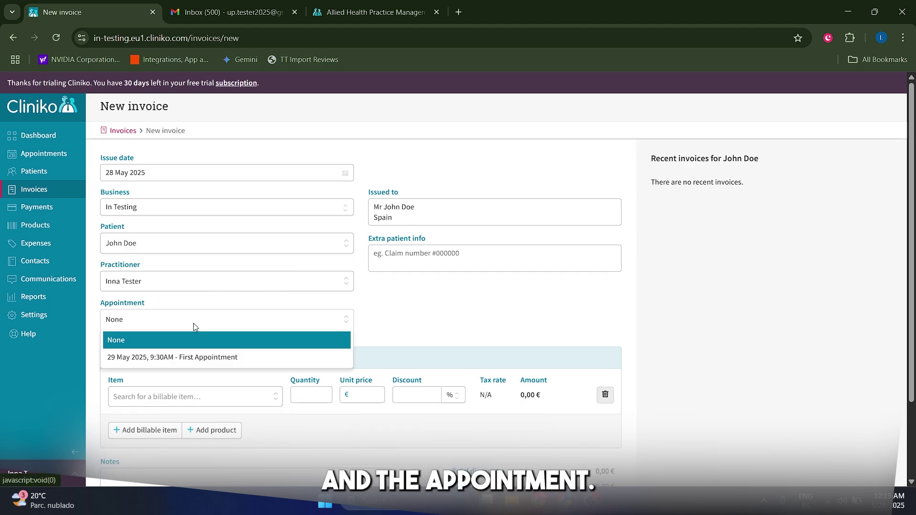
left_click(181, 359)
scroll(348, 325, "down", 1)
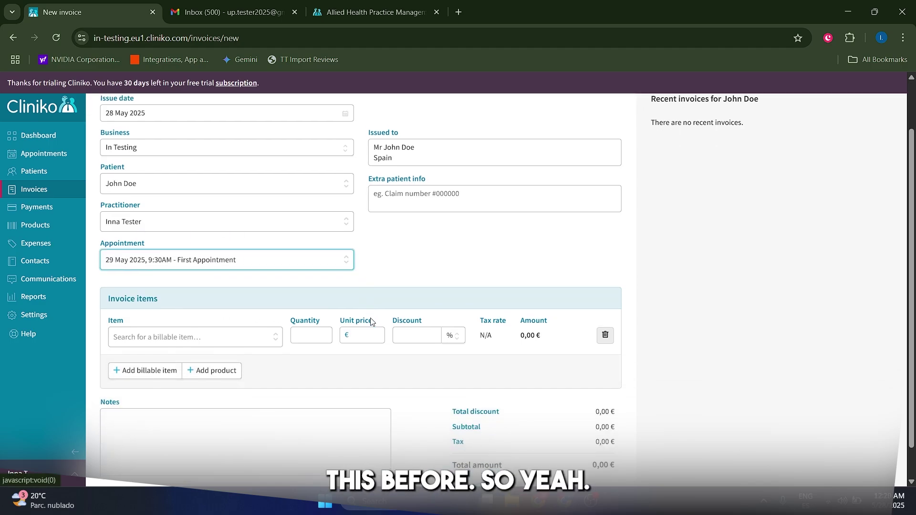
scroll(286, 339, "down", 1)
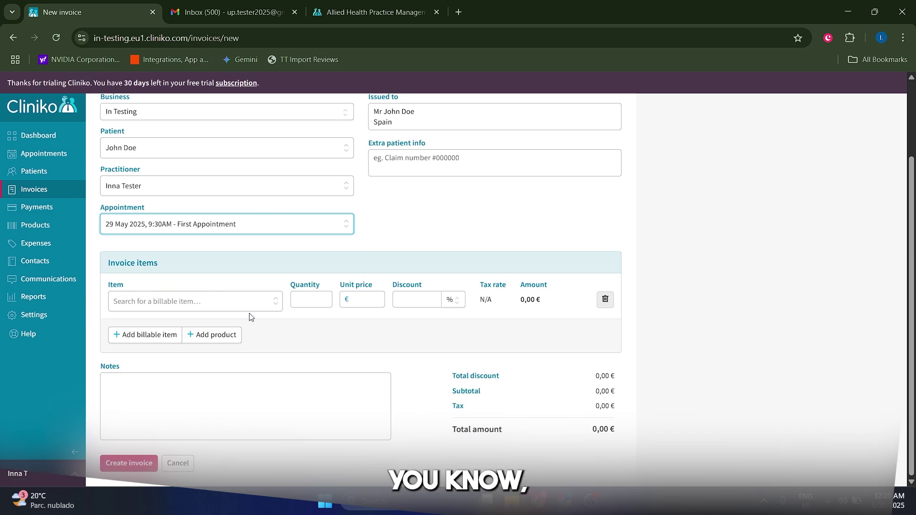
Bill 'Initial consultation and treatment' at 100,00 € on the invoice, then go to Settings.
left_click(182, 306)
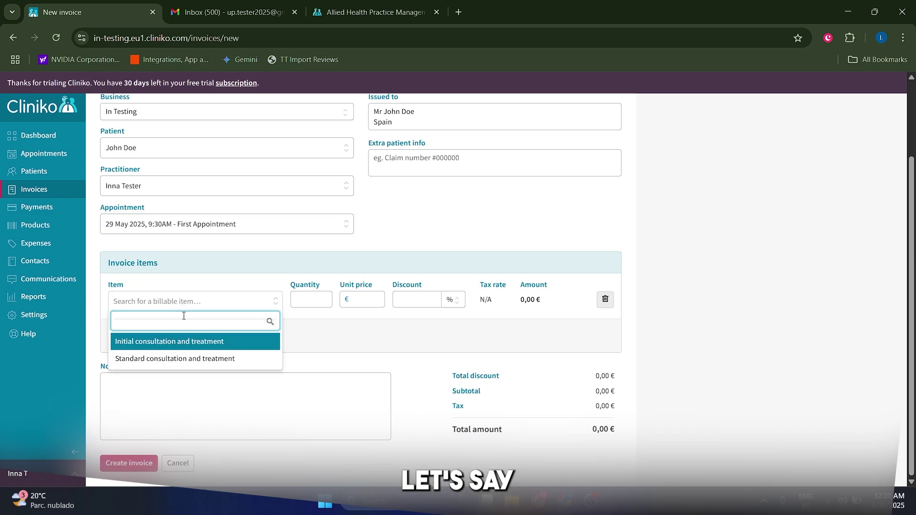
left_click(195, 342)
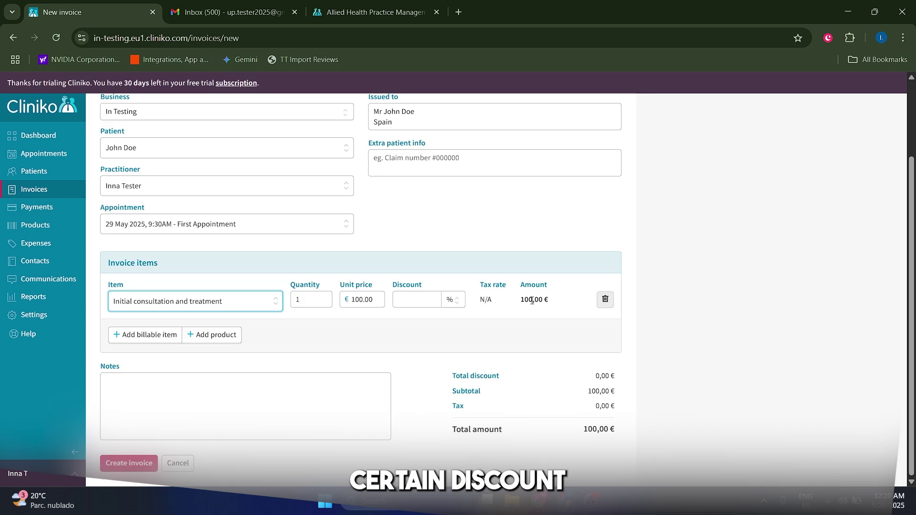
left_click(478, 317)
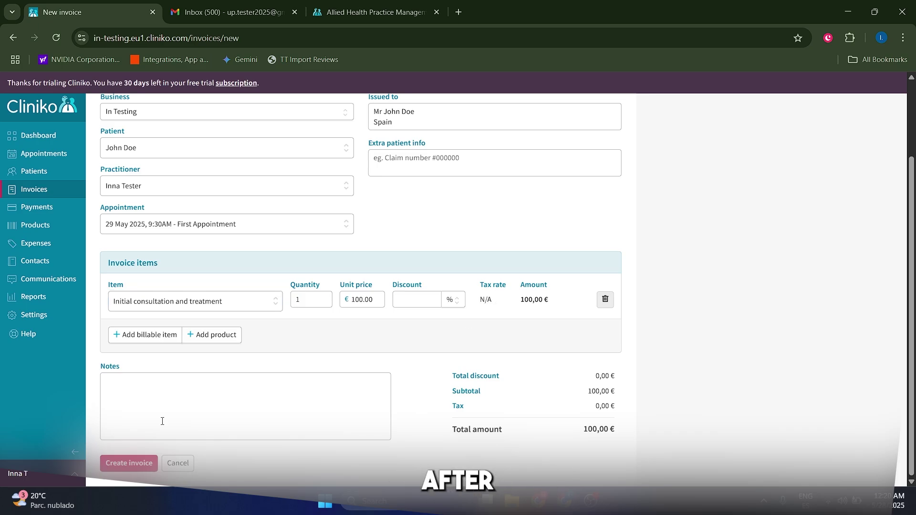
scroll(162, 421, "up", 1)
scroll(162, 422, "up", 2)
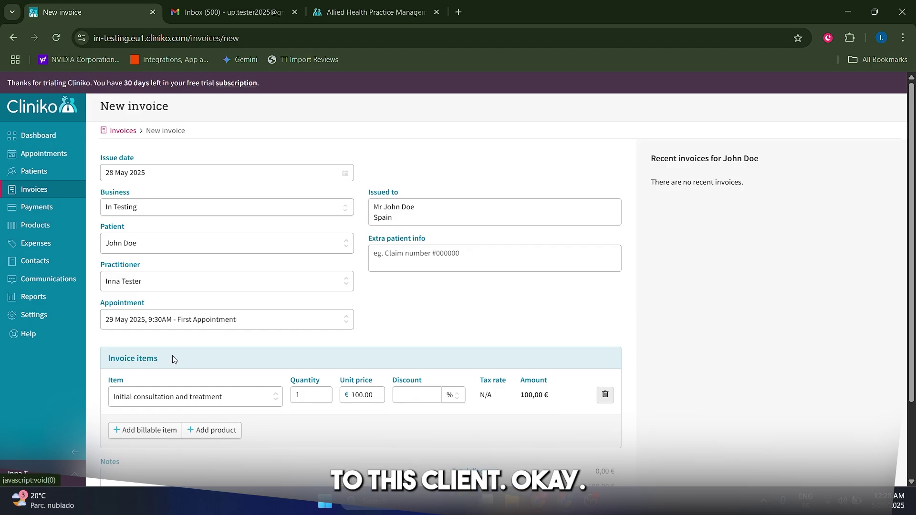
scroll(329, 329, "down", 2)
scroll(276, 329, "up", 2)
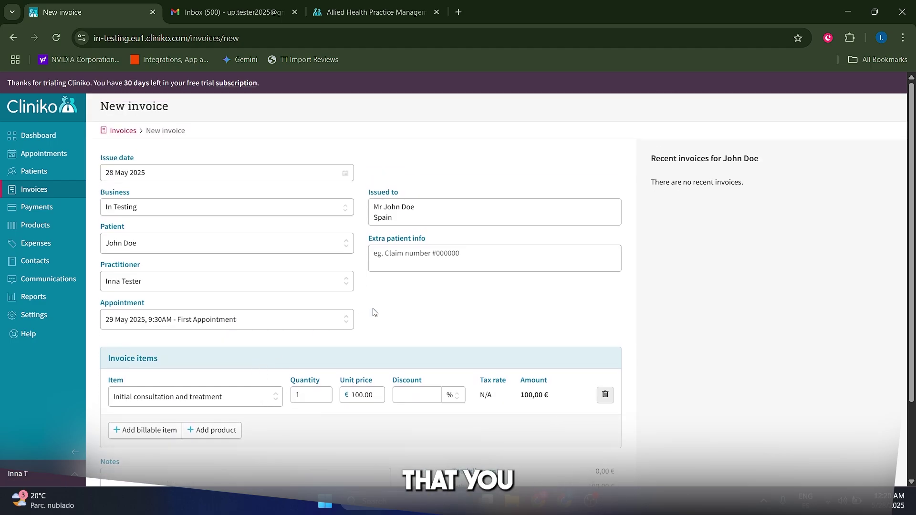
scroll(374, 310, "down", 2)
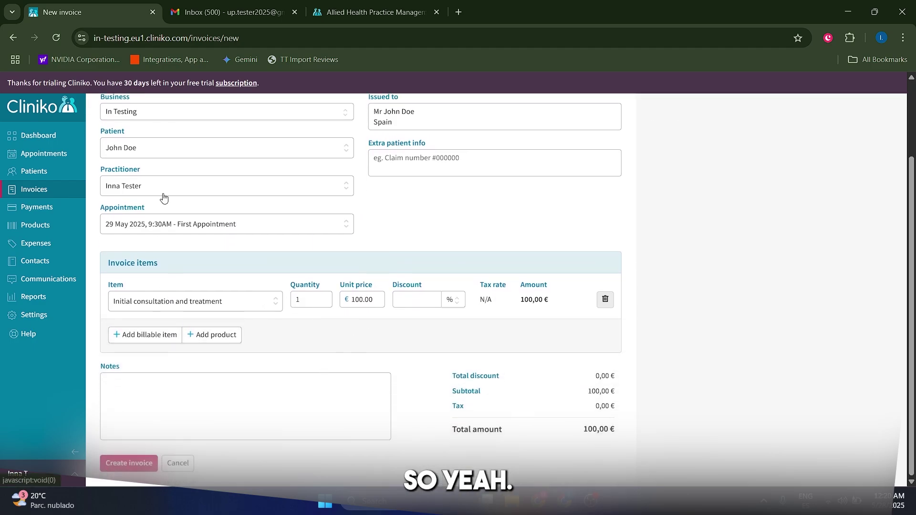
left_click(34, 315)
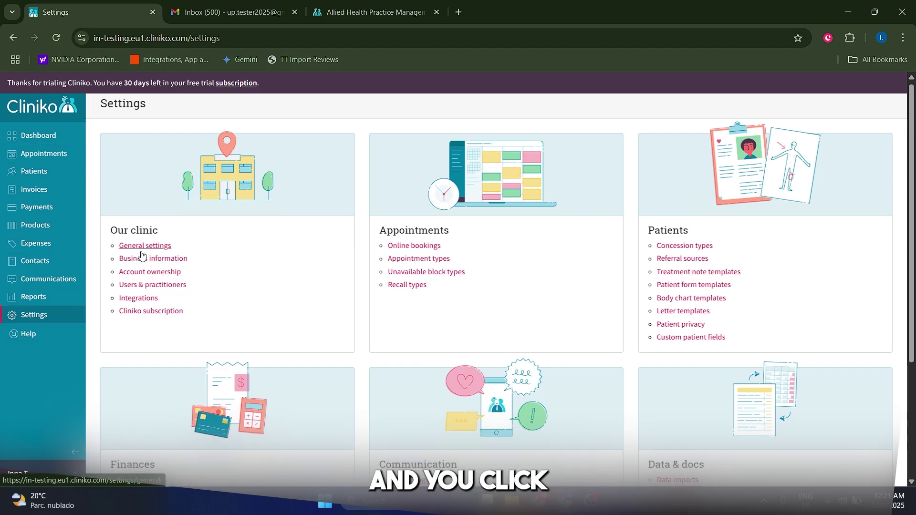
Review the VAT 21% tax rate under Taxes and return to the settings overview.
scroll(186, 181, "down", 3)
left_click(127, 352)
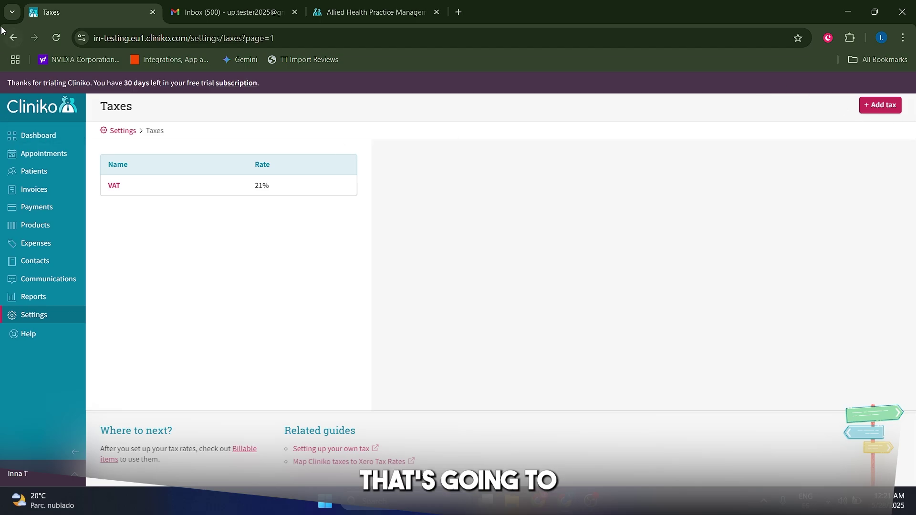
left_click(6, 42)
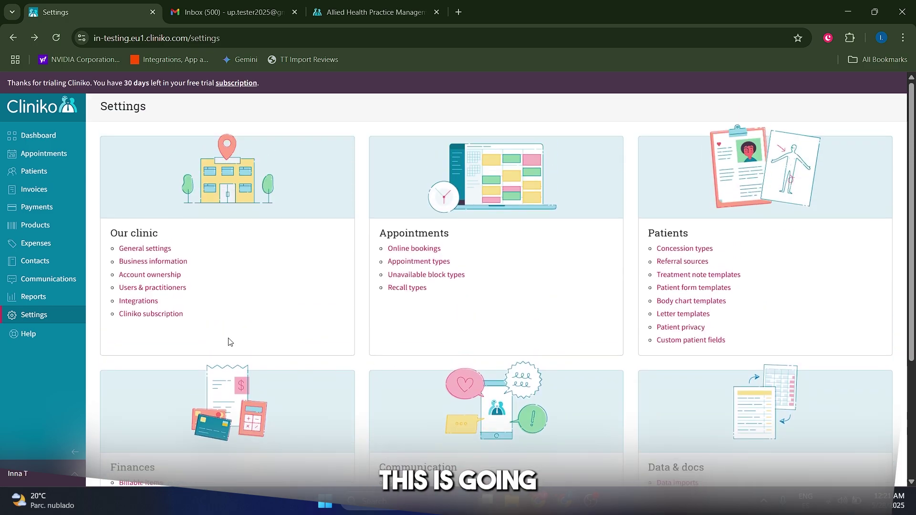
scroll(458, 310, "down", 4)
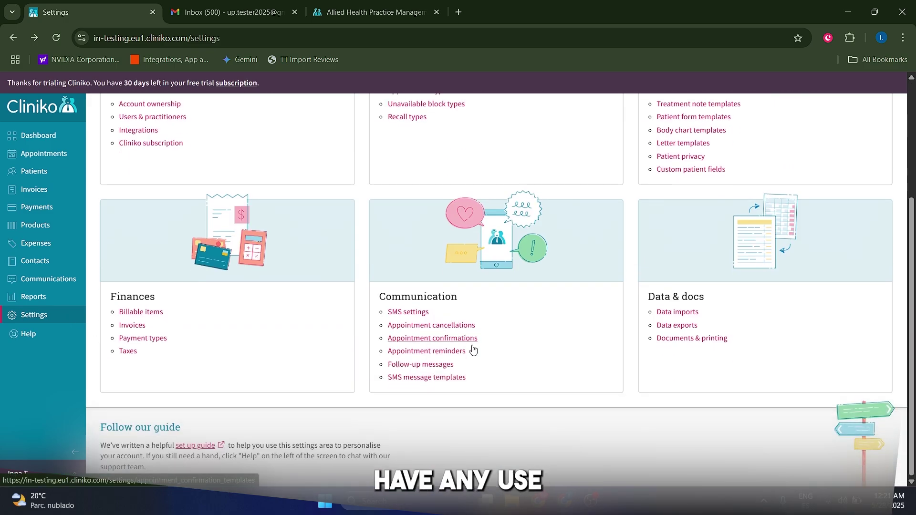
scroll(477, 353, "up", 4)
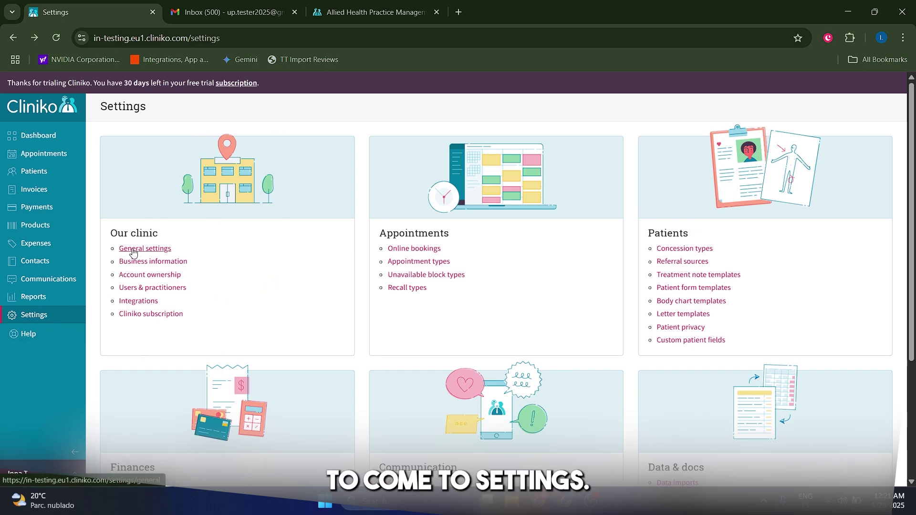
Open a new user form, check the Scheduler security role, then cancel without adding.
left_click(149, 288)
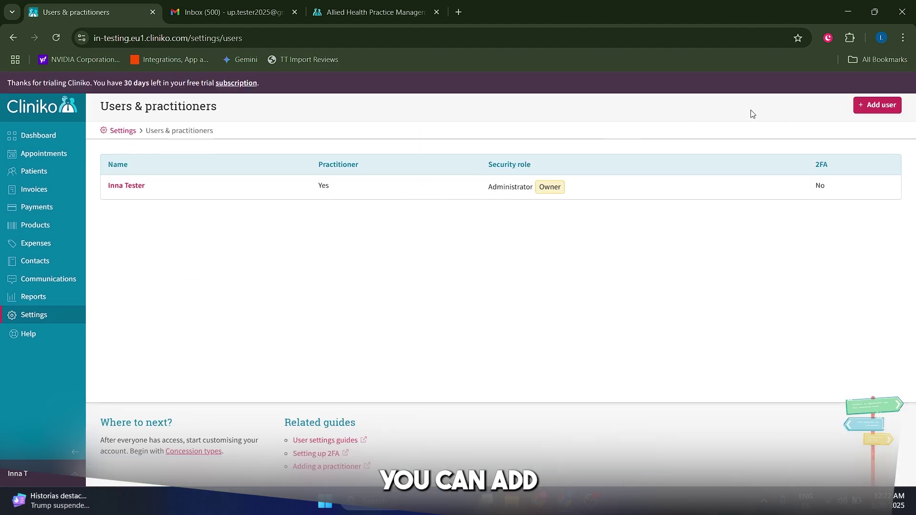
left_click(882, 105)
scroll(249, 231, "down", 2)
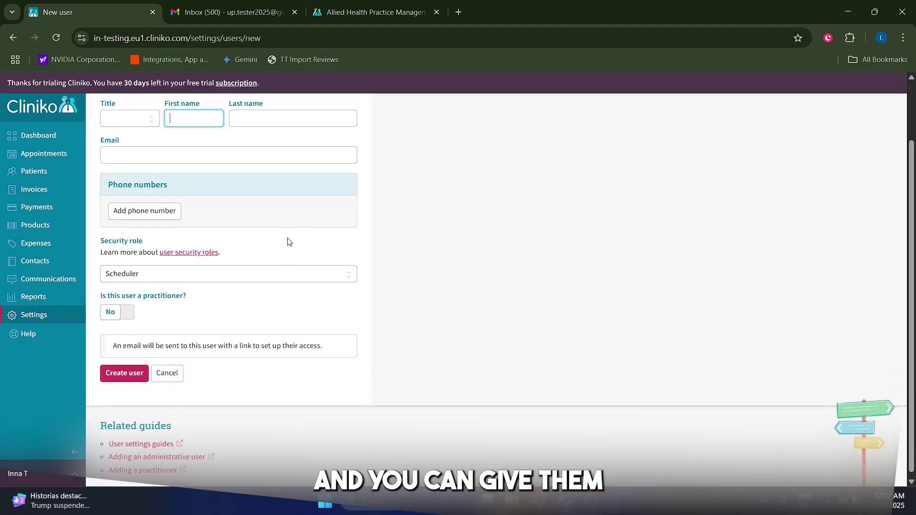
left_click(127, 268)
left_click(196, 285)
left_click(172, 367)
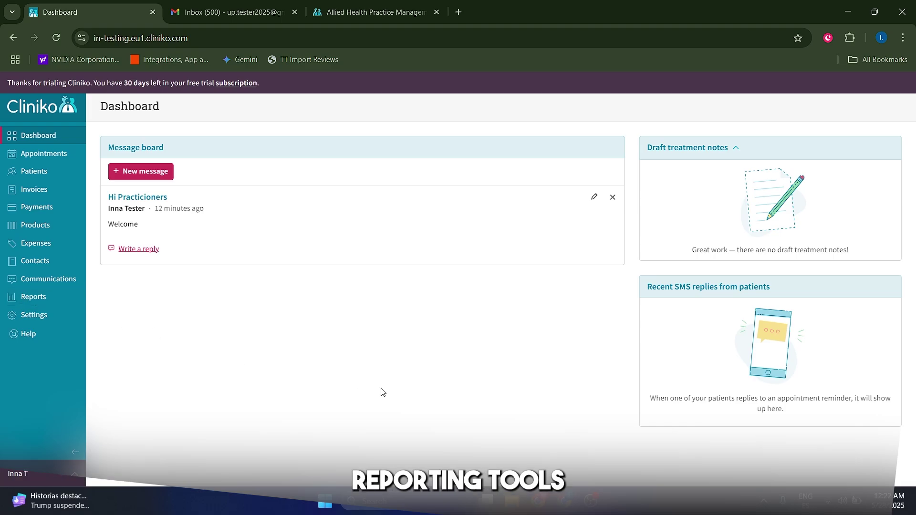
Go to the Reports overview and browse the list of available reports.
left_click(34, 297)
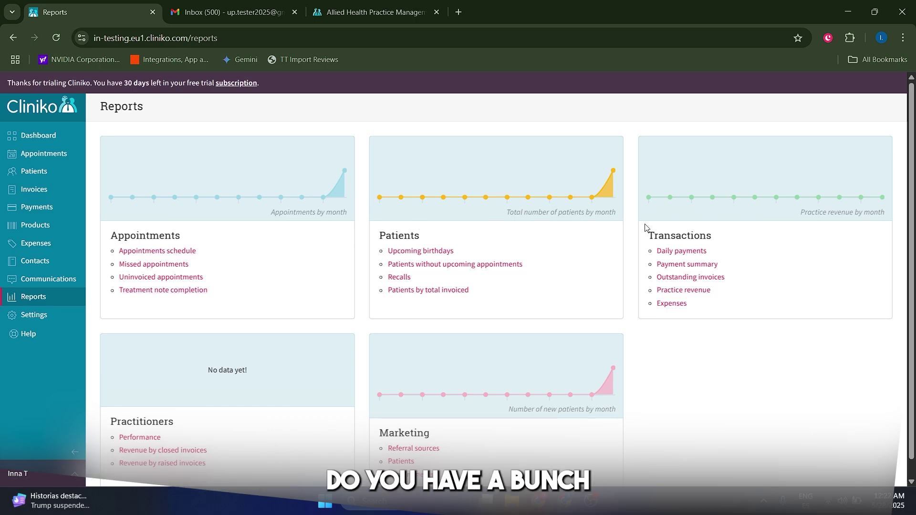
scroll(728, 287, "down", 1)
scroll(732, 299, "up", 1)
scroll(740, 299, "down", 1)
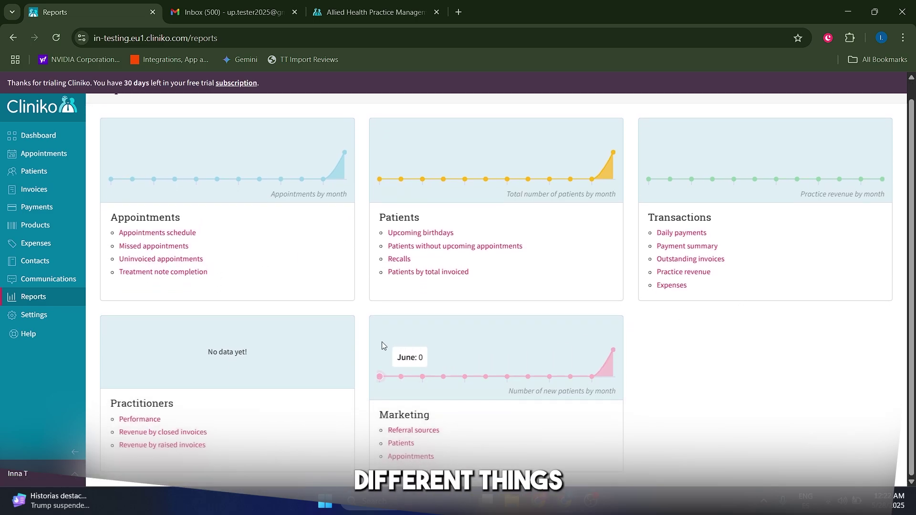
scroll(334, 268, "up", 1)
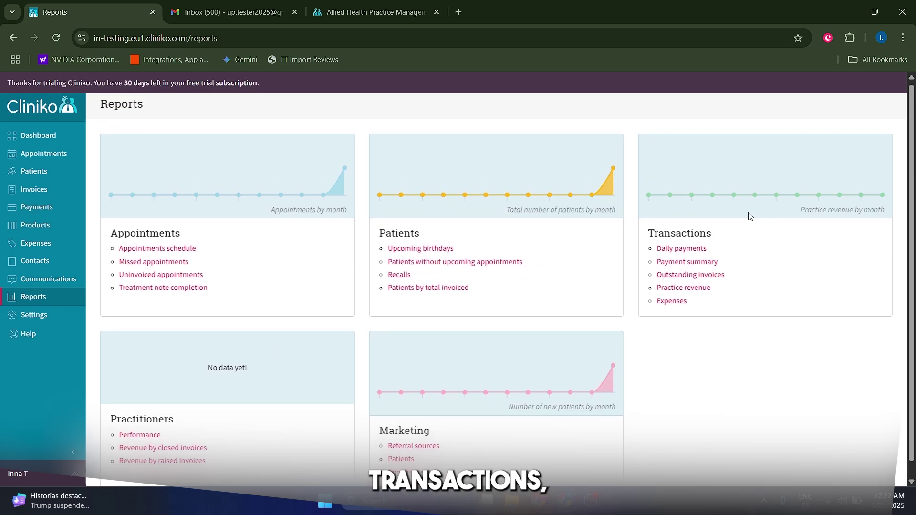
scroll(750, 216, "down", 1)
scroll(473, 343, "up", 1)
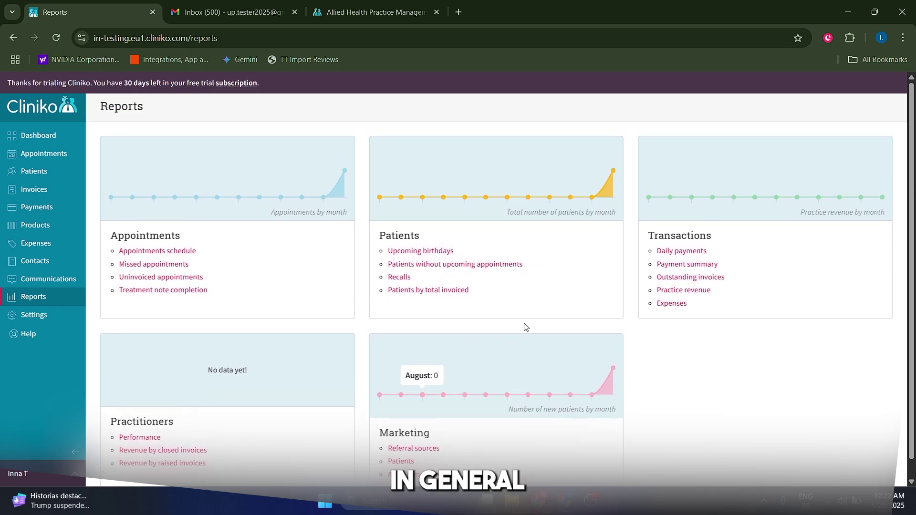
scroll(534, 306, "down", 1)
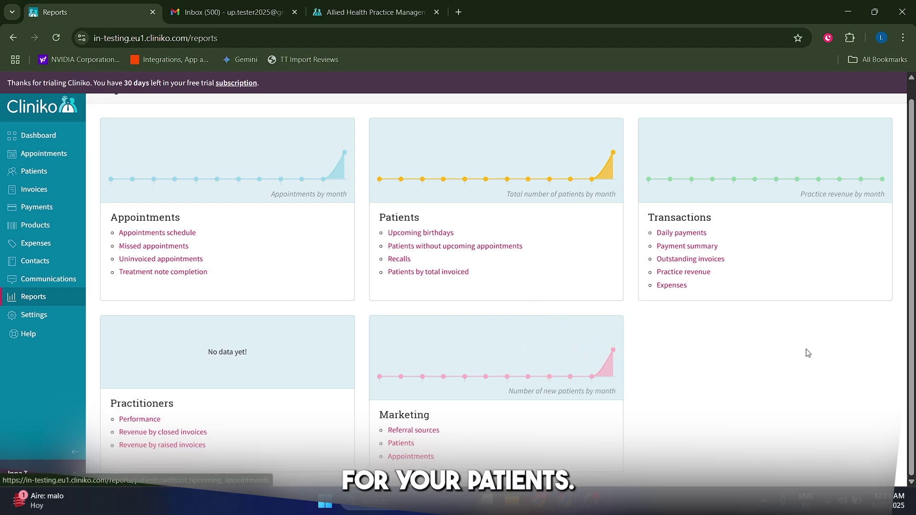
scroll(808, 352, "up", 1)
scroll(674, 364, "down", 1)
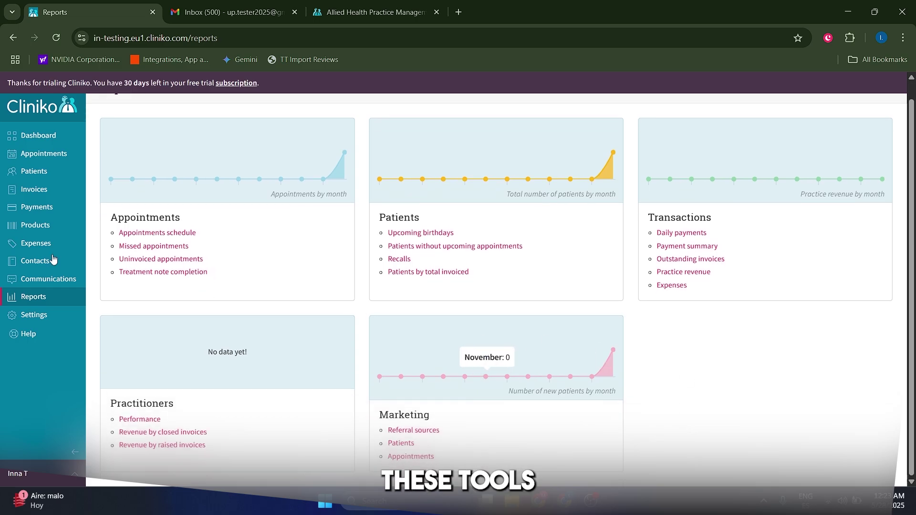
Open the Uninvoiced appointments report, showing none for 28 May 2025, and print it.
left_click(153, 260)
right_click(154, 259)
left_click(513, 324)
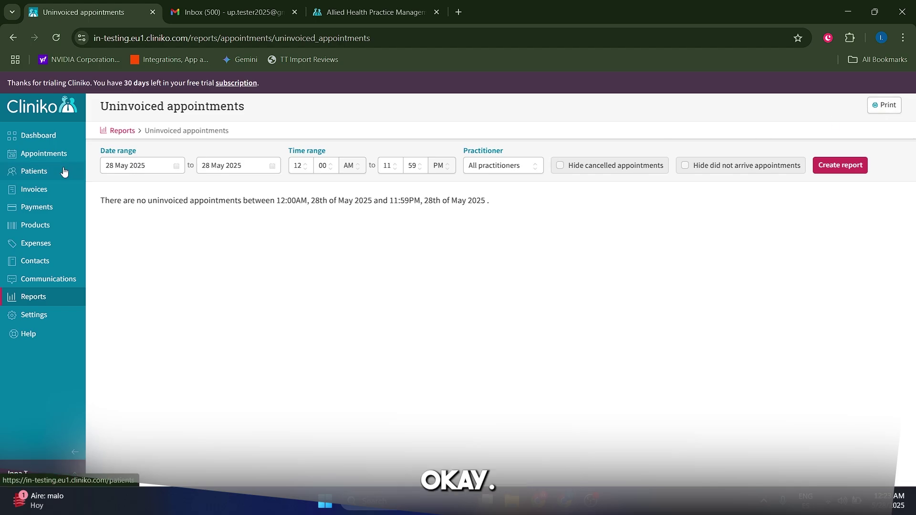
left_click(880, 108)
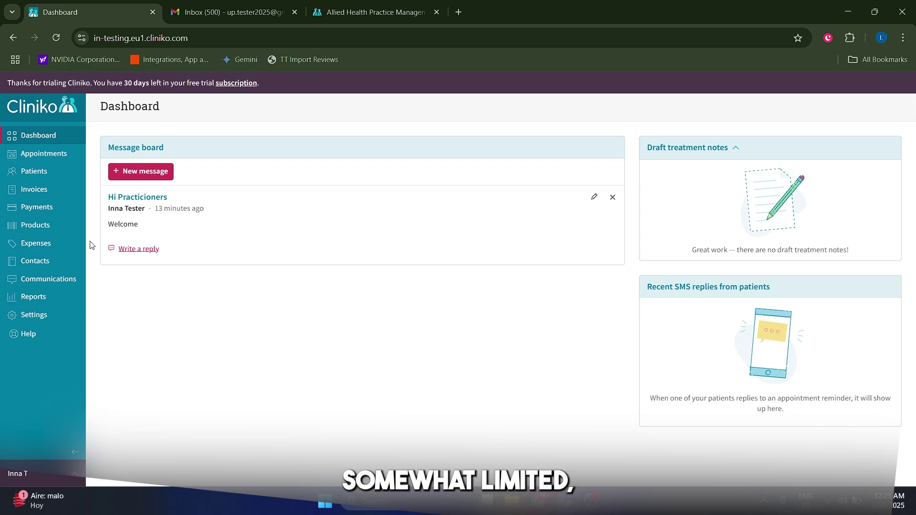
Cancel the report's print preview and go back to the Dashboard's Hi Practicioners message board.
mouse_move(184, 210)
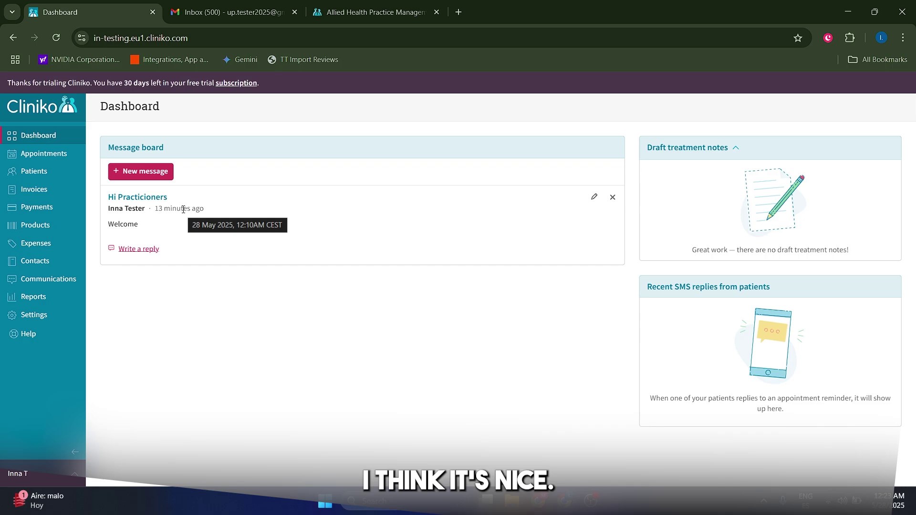